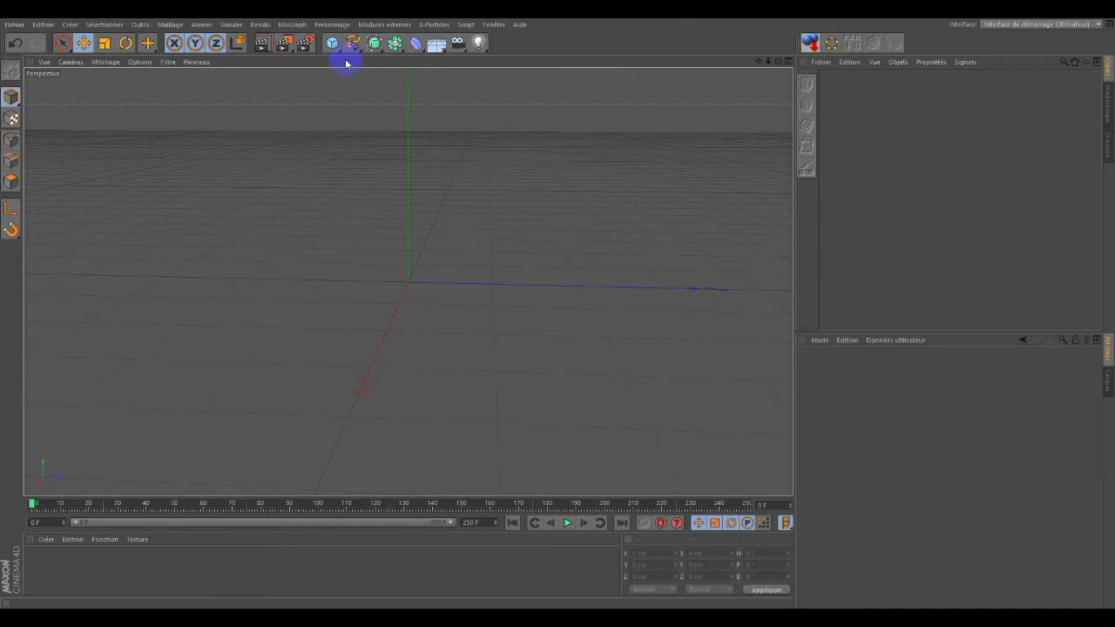
# Step: Add a sphere primitive (100 cm radius, 24 segments) and frame it in the viewport
pyautogui.moveTo(334, 46); pyautogui.dragTo(642, 110)
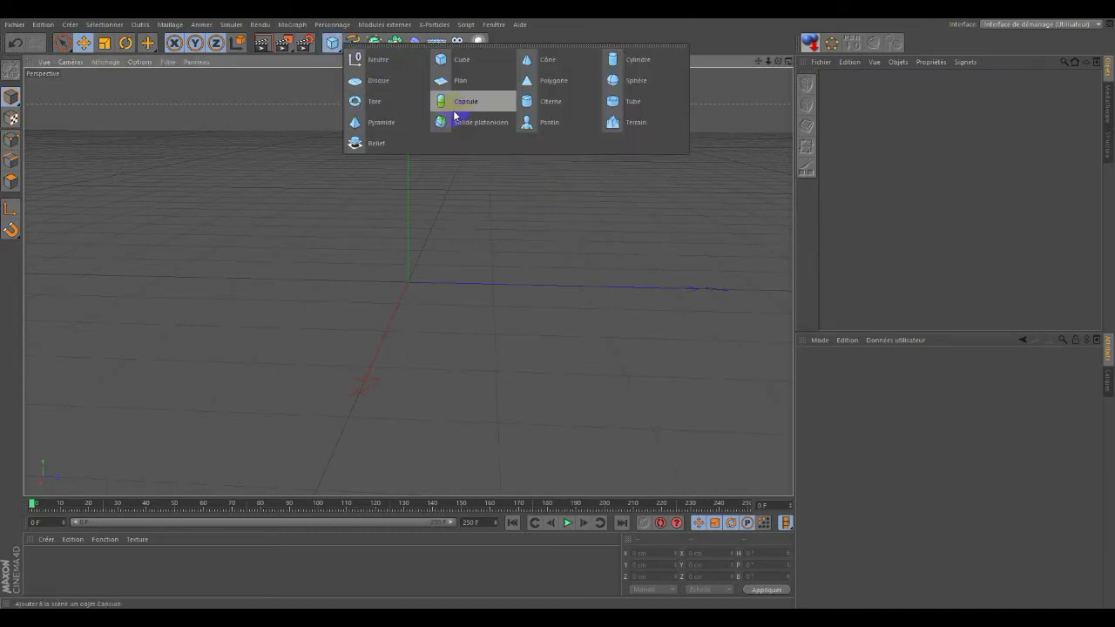
pyautogui.moveTo(642, 110); pyautogui.dragTo(636, 84)
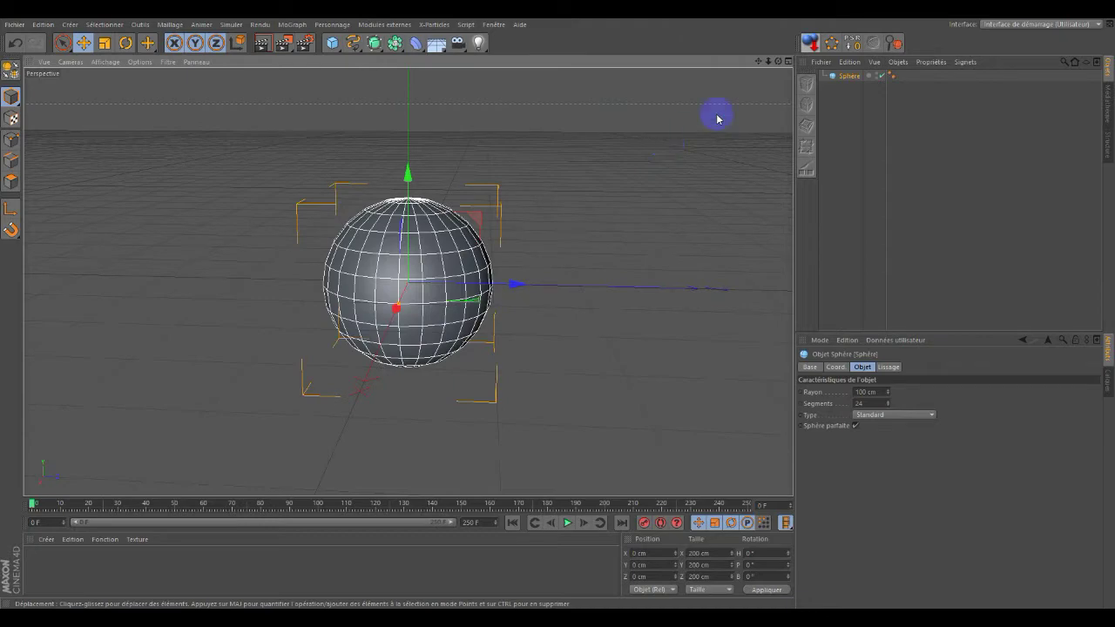
pyautogui.moveTo(776, 62); pyautogui.dragTo(562, 305)
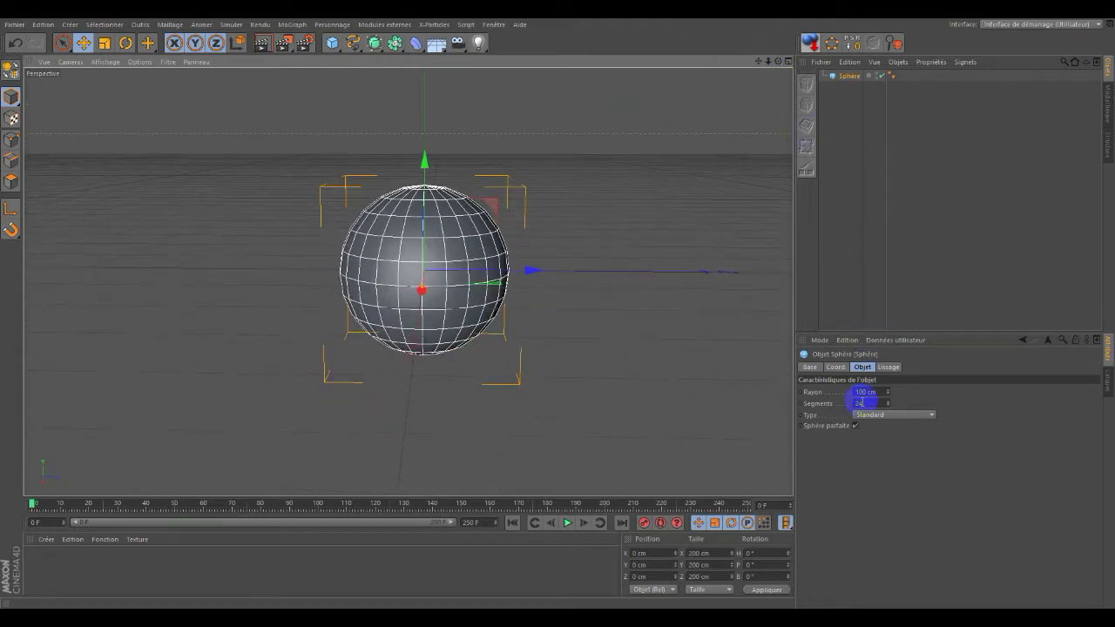
# Step: Raise the sphere's Segments to 80, then convert it to an editable polygon object
pyautogui.doubleClick(865, 403)
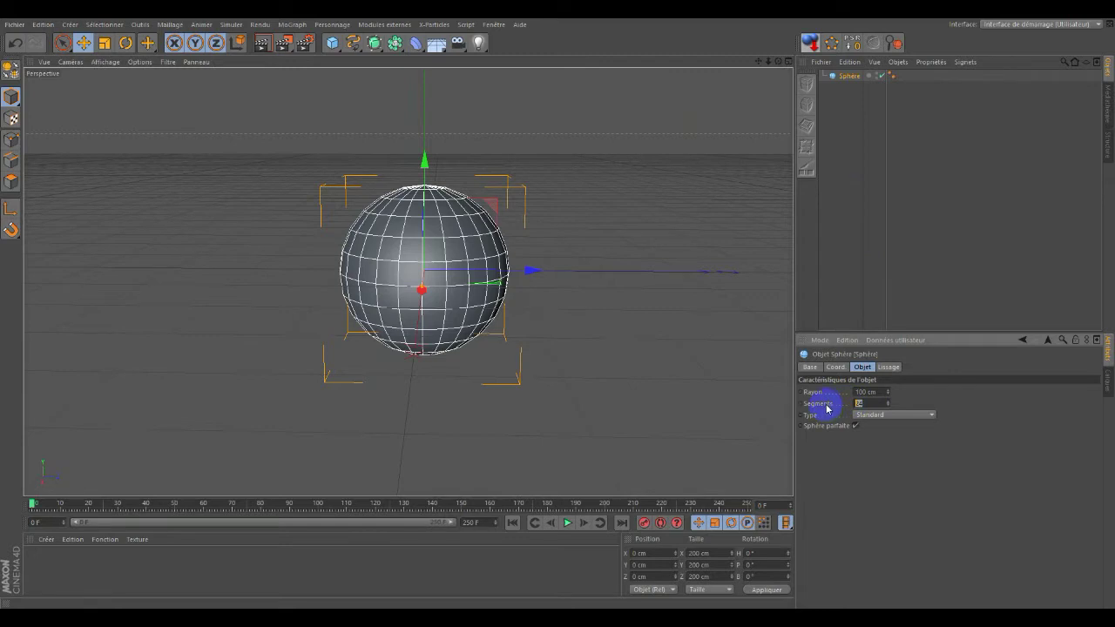
pyautogui.write('80')
pyautogui.press('Return')
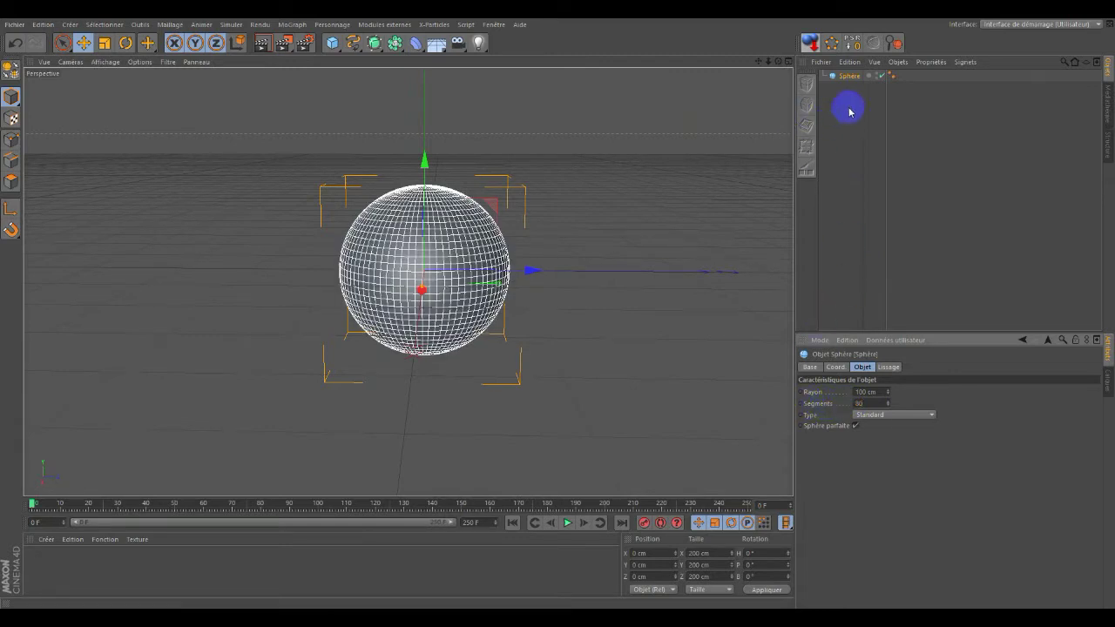
pyautogui.click(13, 73)
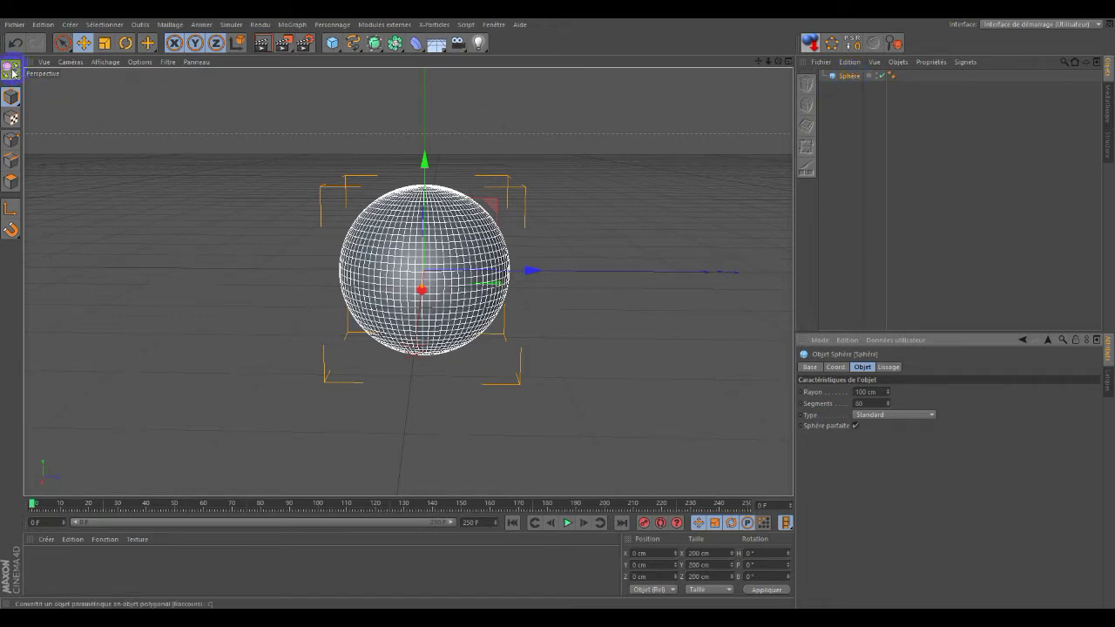
# Step: Attach a Tissu cloth tag to the sphere through Propriétés Simulation
pyautogui.rightClick(856, 80)
pyautogui.moveTo(903, 153)
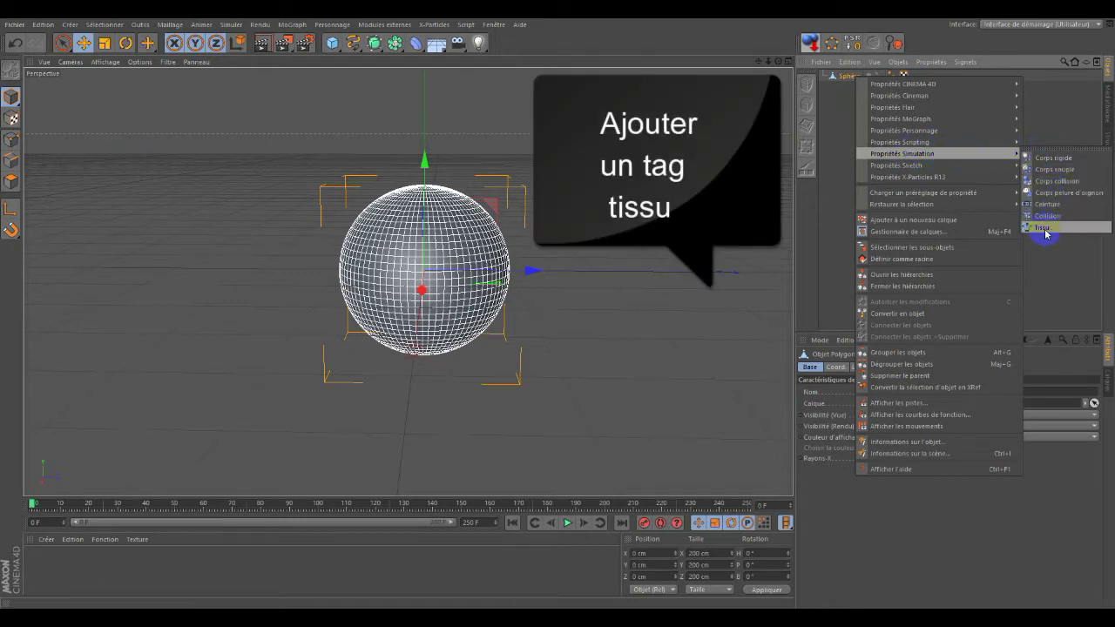
pyautogui.click(1046, 230)
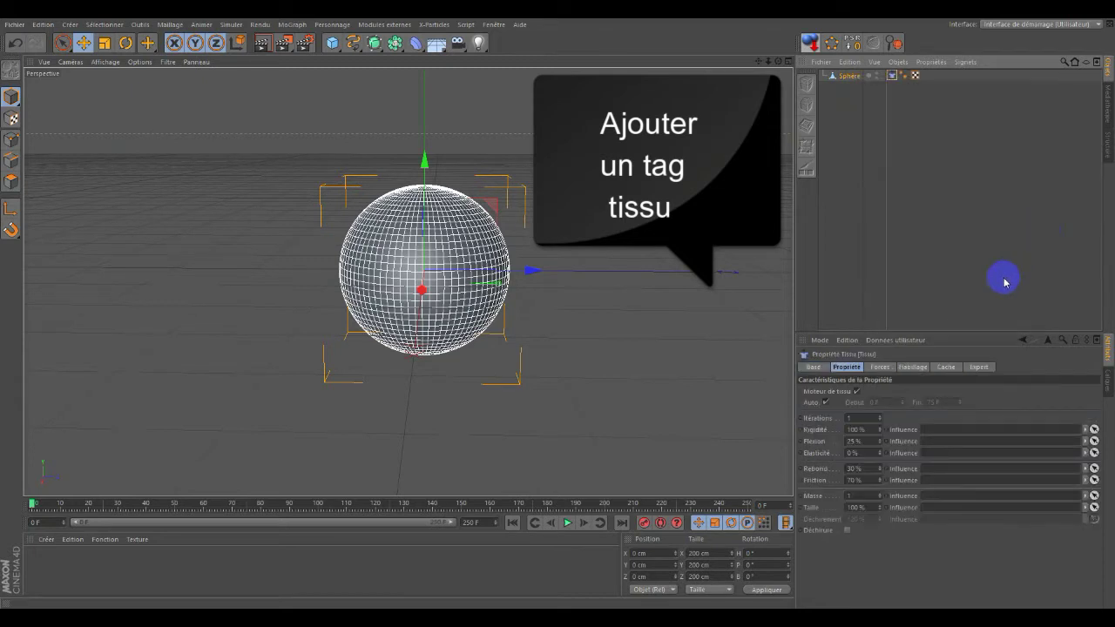
# Step: Set cloth Rigidité 0 %, Flexion 10 %, Elasticité 100 %, Rebond 0 % and Friction 0 %
pyautogui.moveTo(987, 333); pyautogui.dragTo(983, 214)
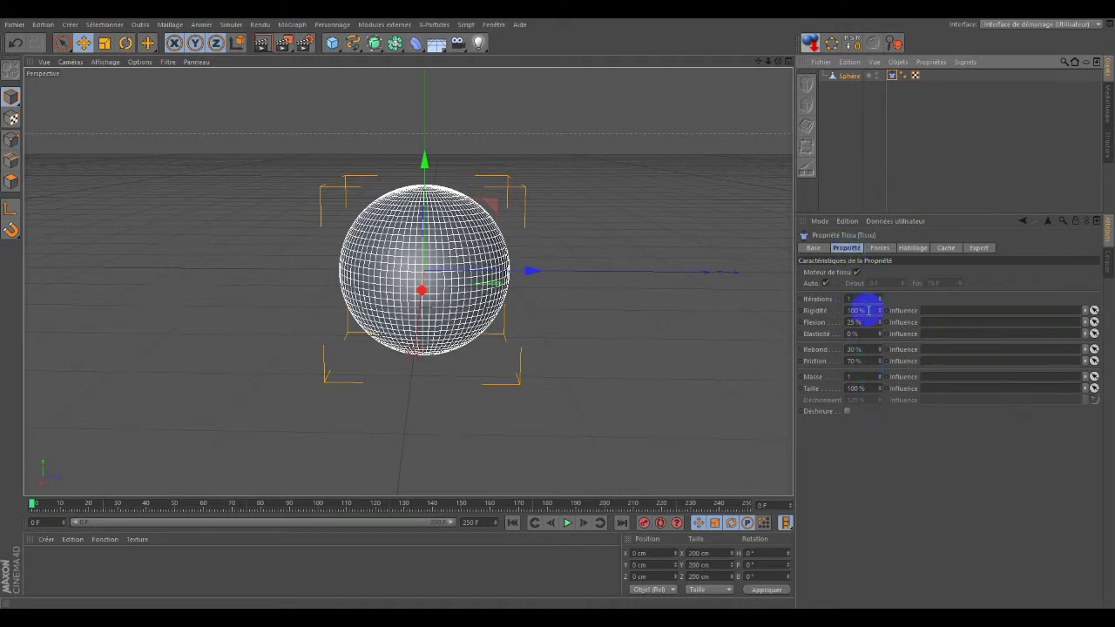
pyautogui.click(856, 310)
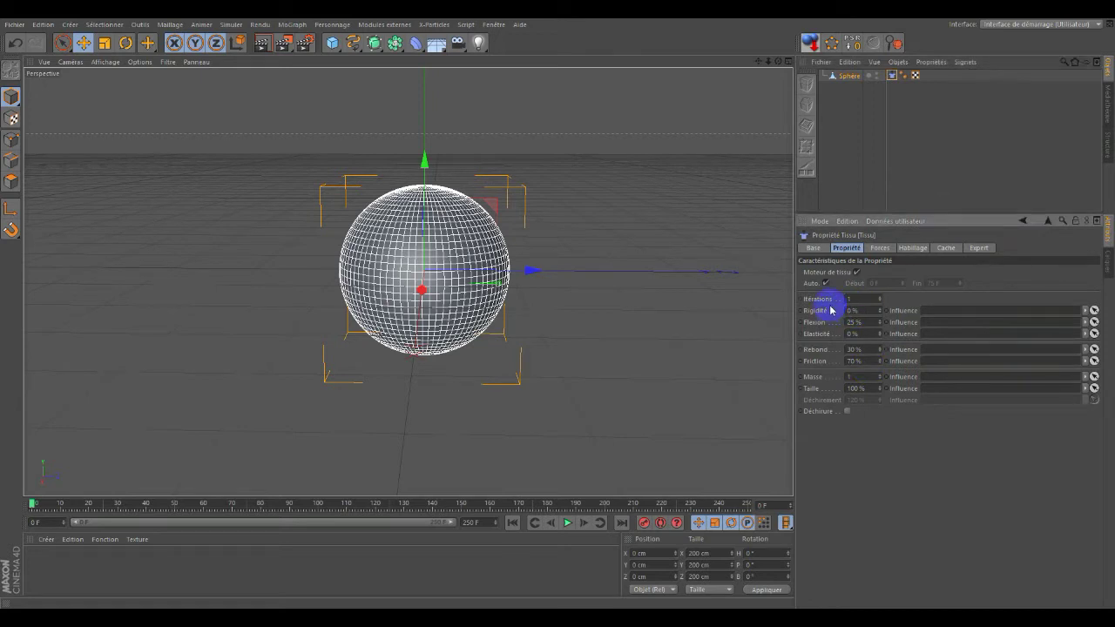
pyautogui.click(849, 322)
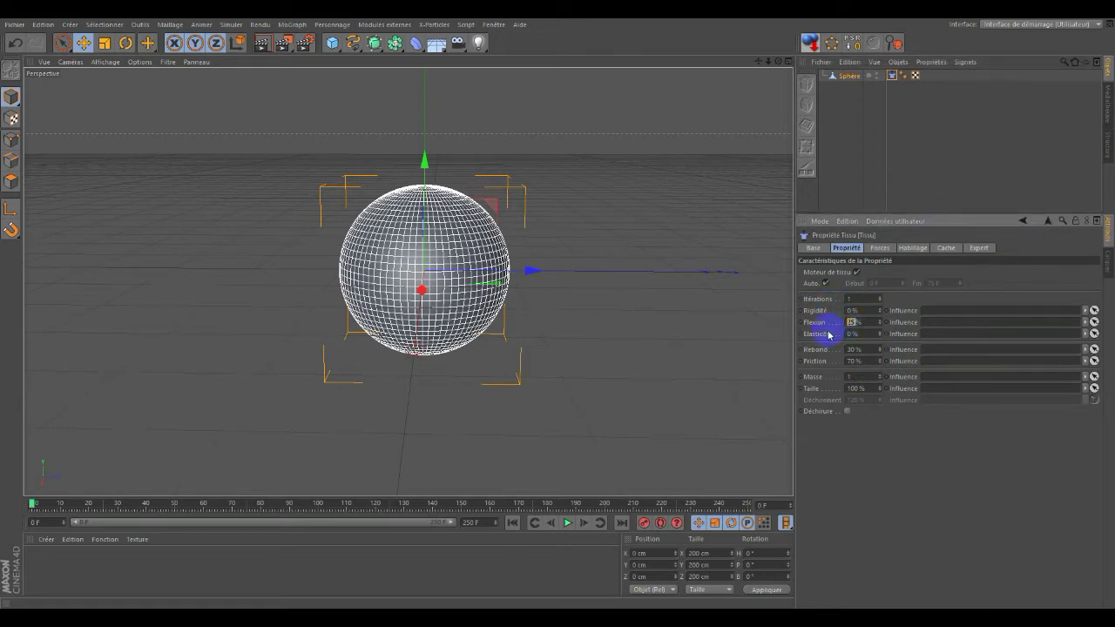
pyautogui.write('10')
pyautogui.click(853, 333)
pyautogui.write('100')
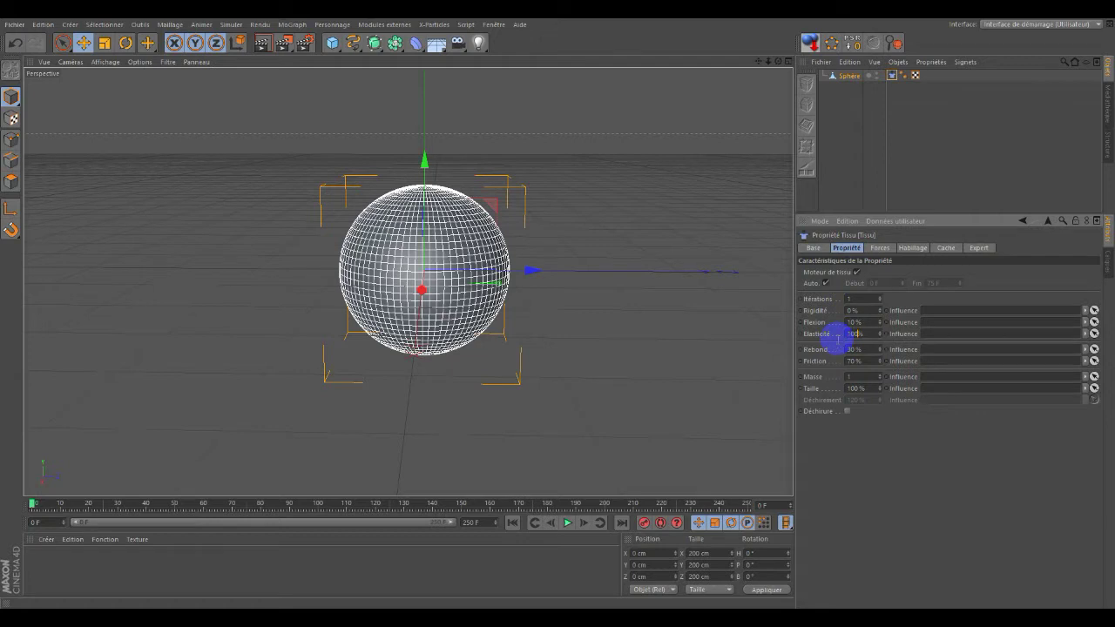
pyautogui.click(849, 349)
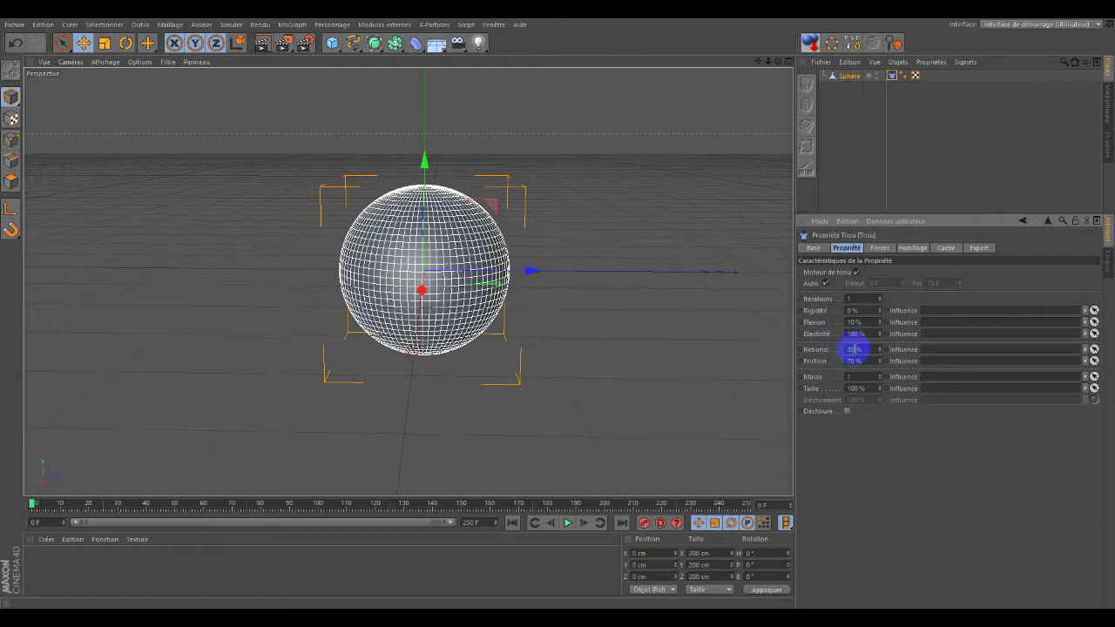
pyautogui.moveTo(858, 348); pyautogui.dragTo(839, 357)
pyautogui.write('0')
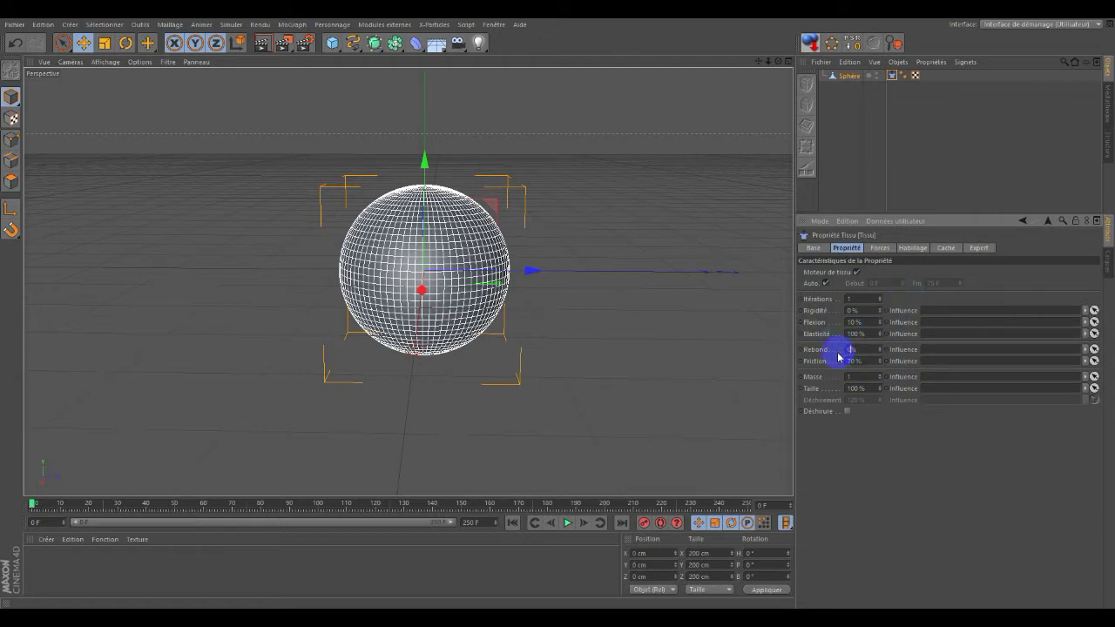
pyautogui.click(854, 361)
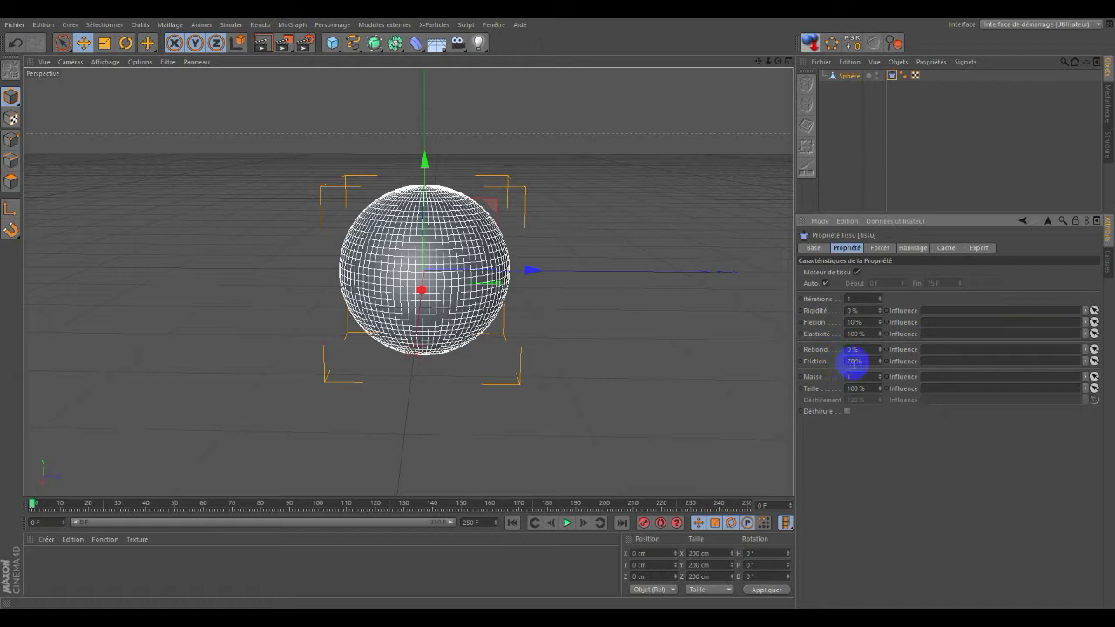
pyautogui.moveTo(854, 361); pyautogui.dragTo(829, 372)
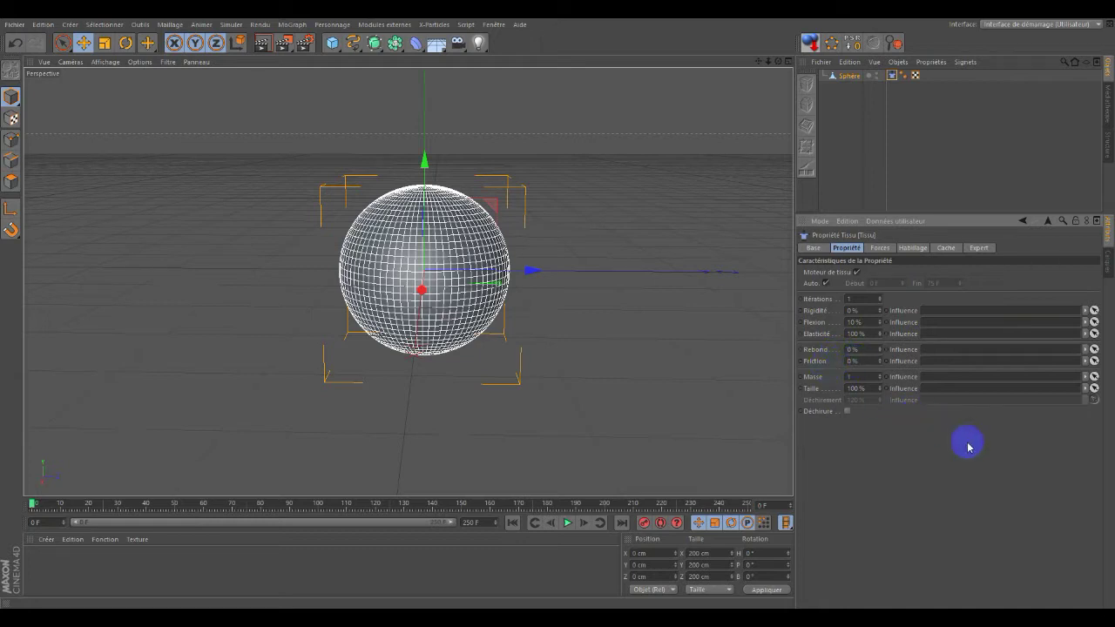
# Step: Enable Déchirure tearing with a Déchirement threshold of 1 %
pyautogui.click(848, 413)
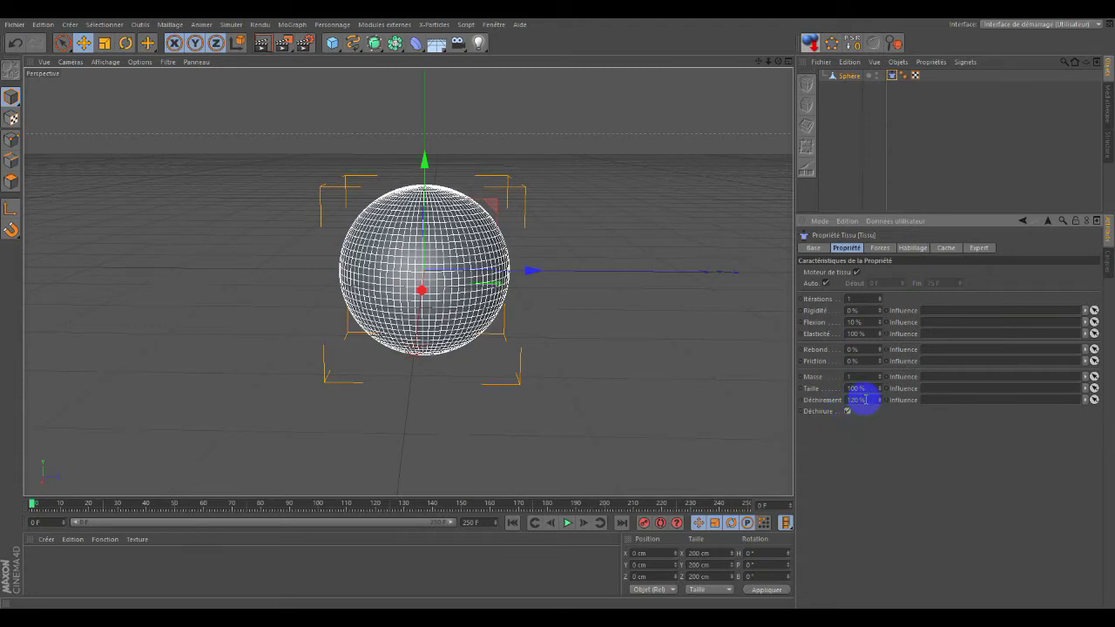
pyautogui.doubleClick(849, 400)
pyautogui.write('1')
pyautogui.press('Return')
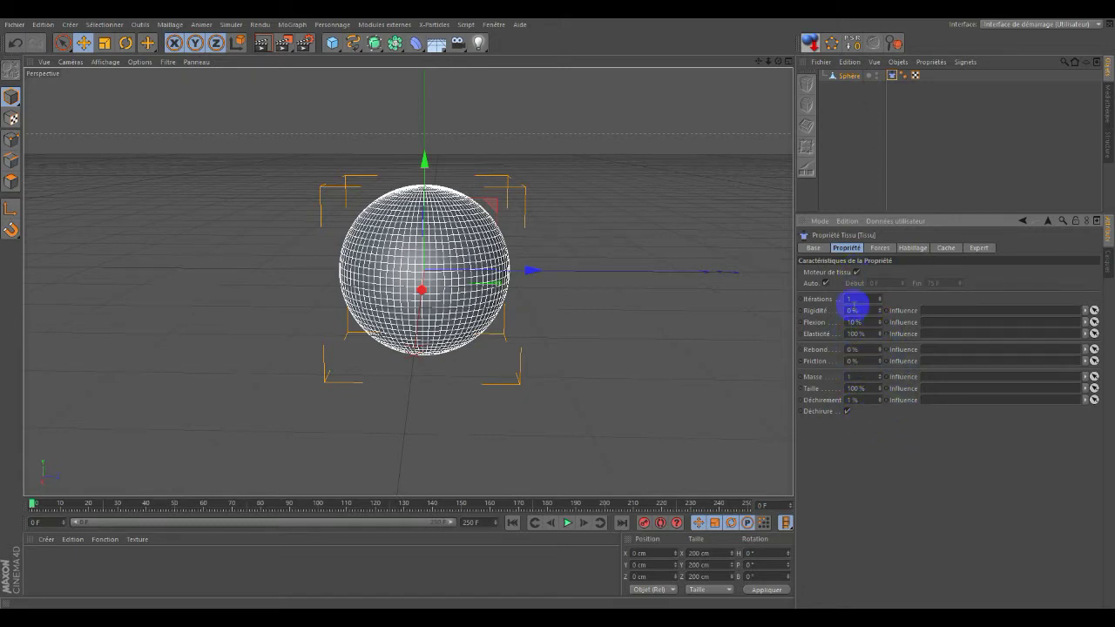
pyautogui.click(880, 248)
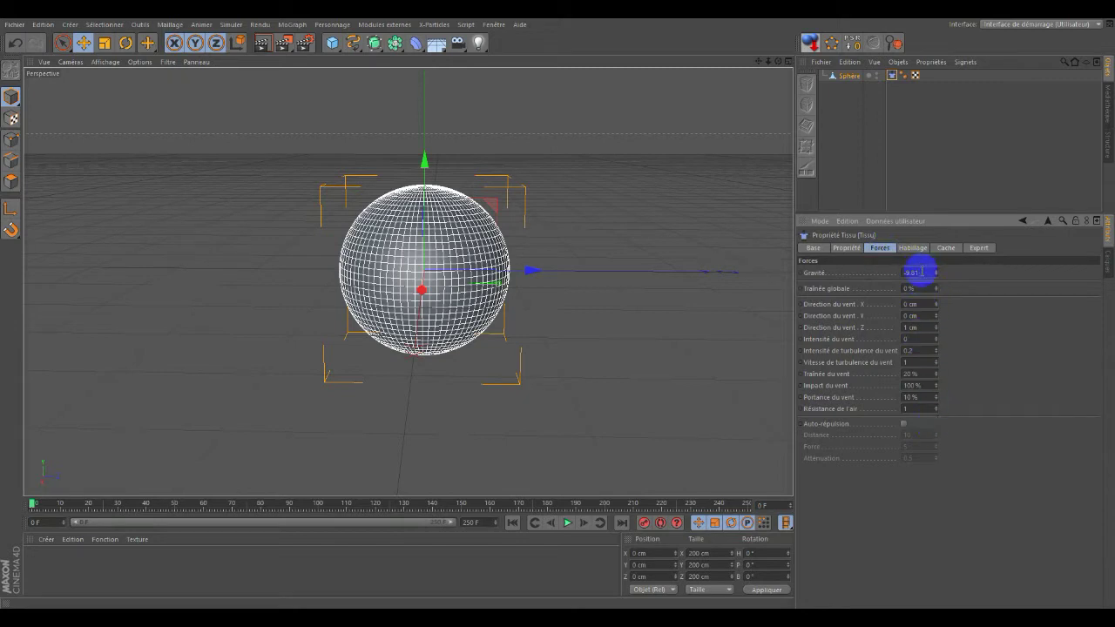
# Step: Set Gravité 0 and Traînée globale 3 %, and zero wind direction, turbulence, drag, impact and lift
pyautogui.click(921, 272)
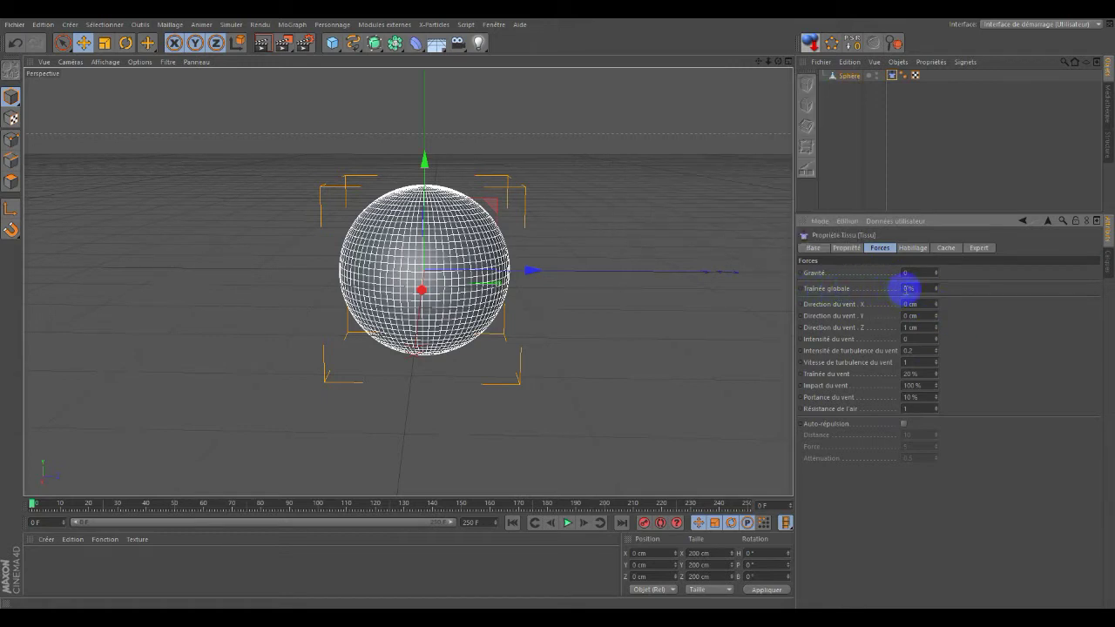
pyautogui.click(909, 288)
pyautogui.write('3')
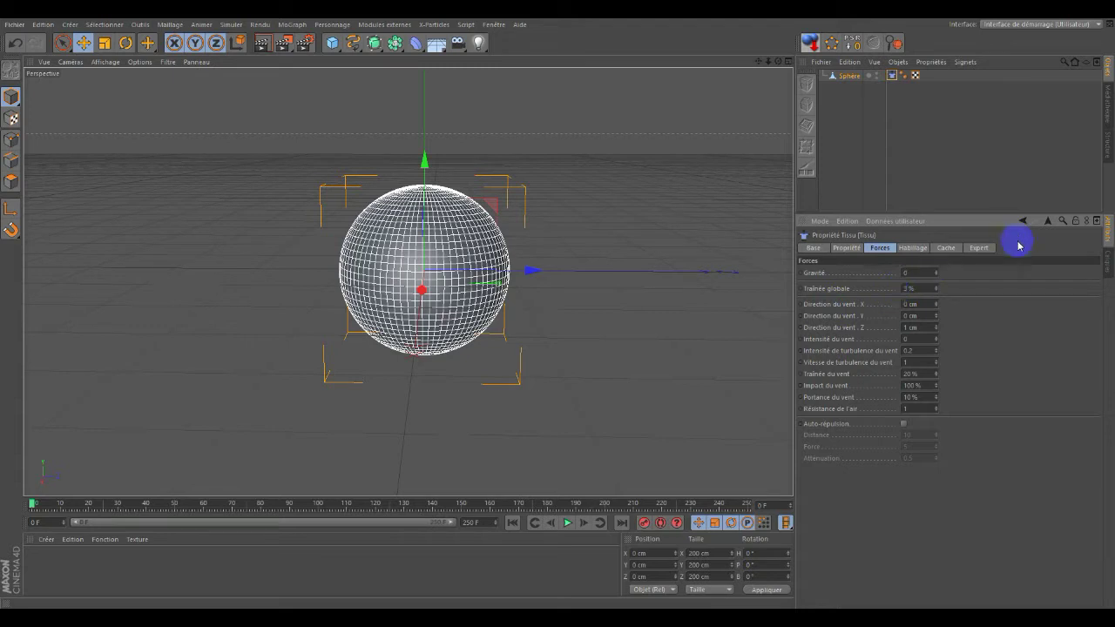
pyautogui.click(912, 315)
pyautogui.click(907, 328)
pyautogui.write('0')
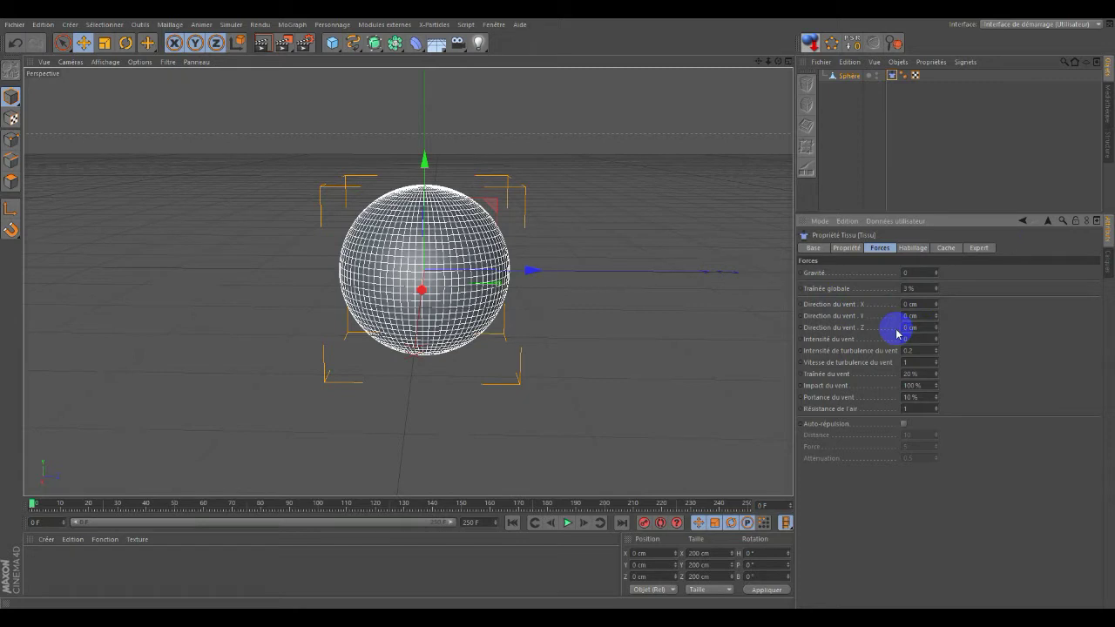
pyautogui.click(913, 350)
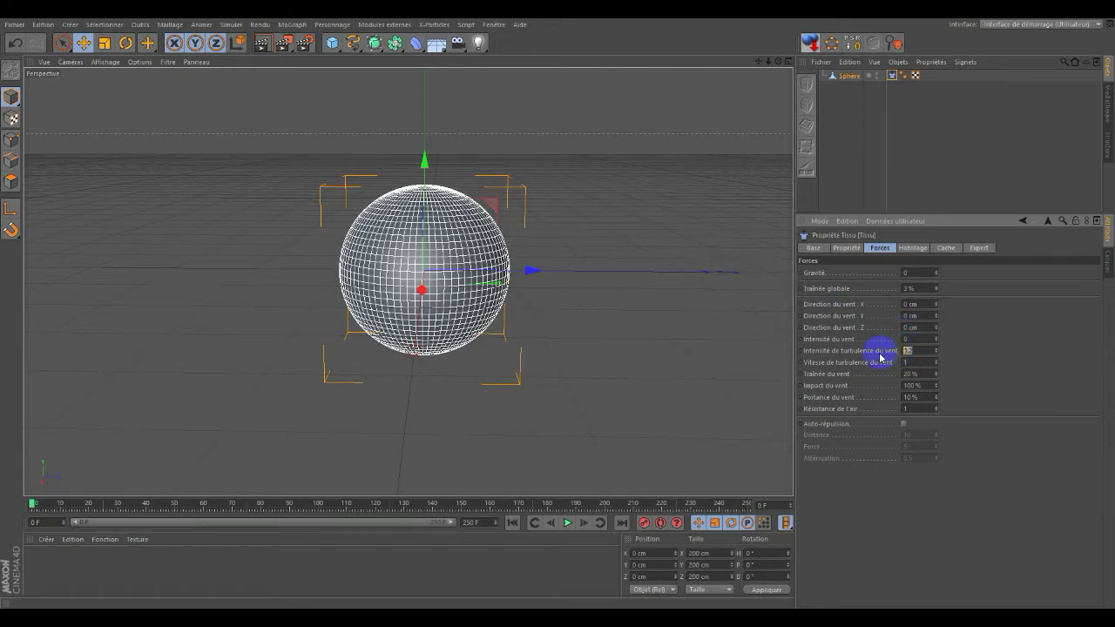
pyautogui.click(914, 361)
pyautogui.click(909, 374)
pyautogui.write('0')
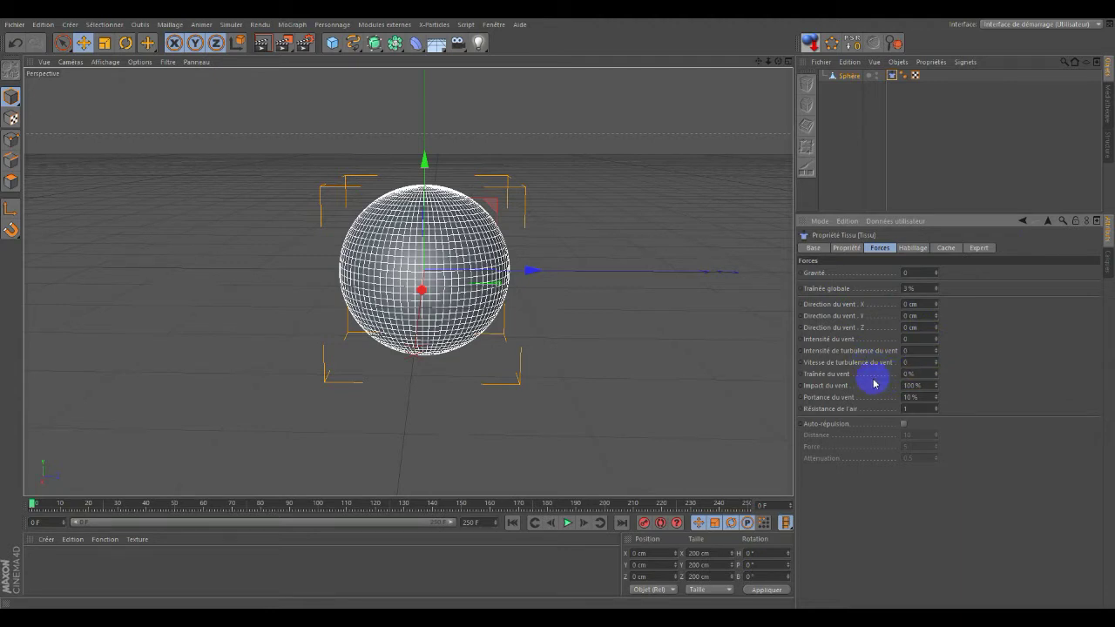
pyautogui.click(912, 385)
pyautogui.click(913, 397)
pyautogui.write('0')
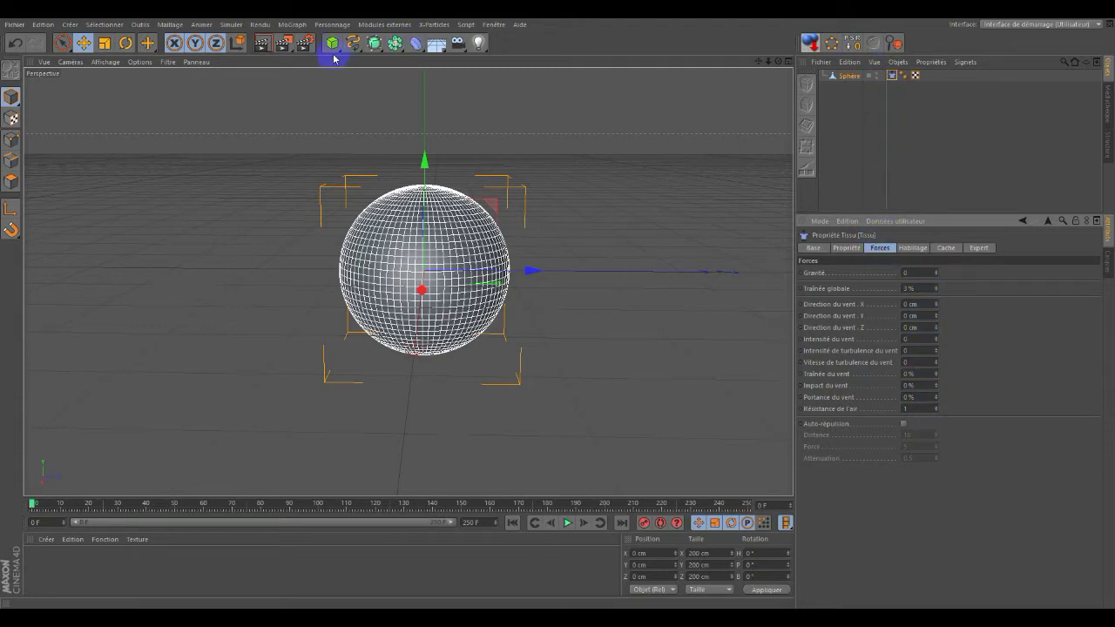
# Step: Add an Attraction effector and switch the viewport to shading with visible wireframe lines
pyautogui.click(231, 26)
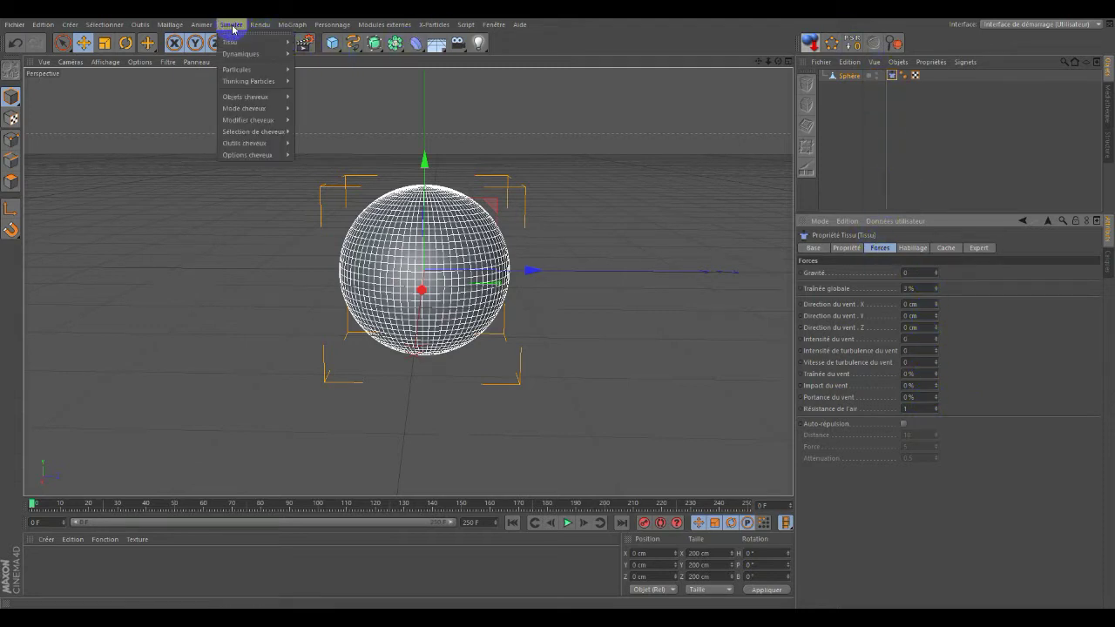
pyautogui.moveTo(244, 69)
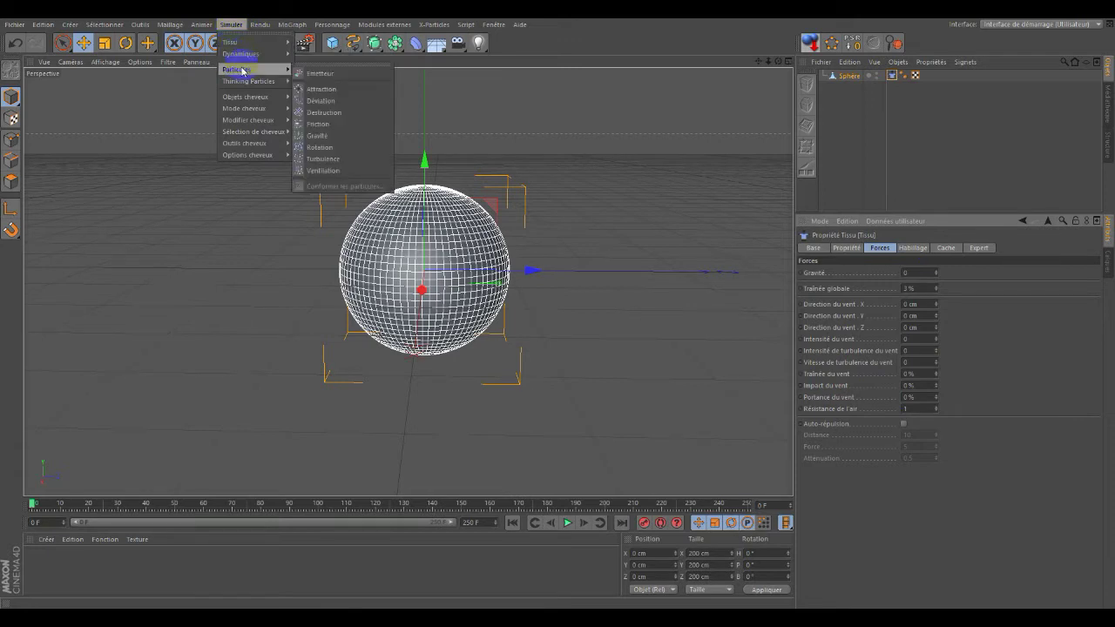
pyautogui.click(323, 91)
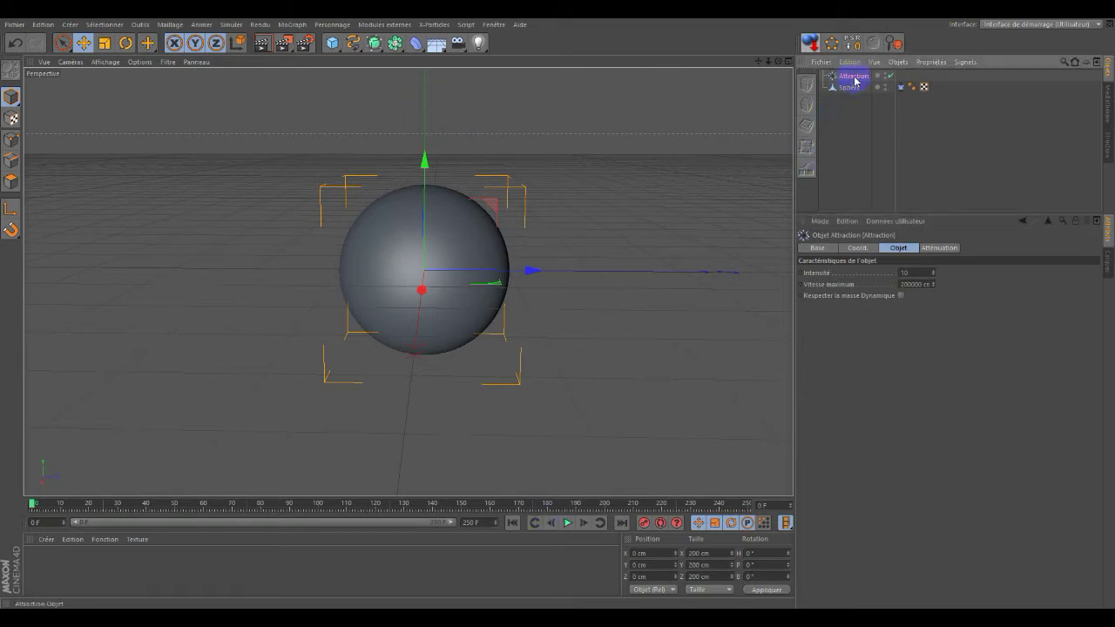
pyautogui.click(106, 62)
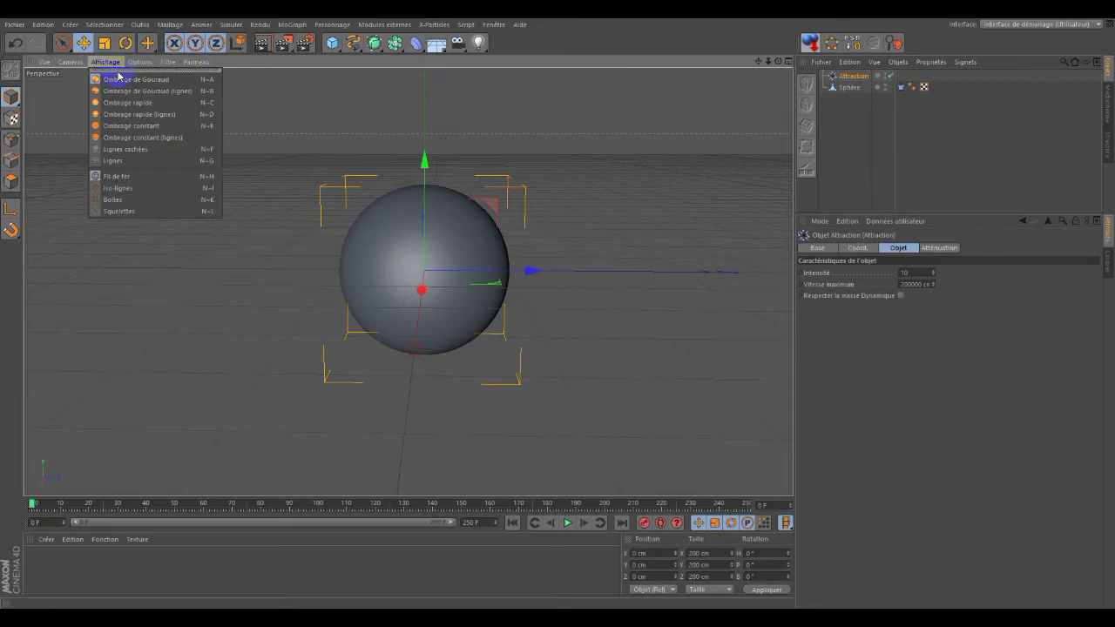
pyautogui.click(131, 84)
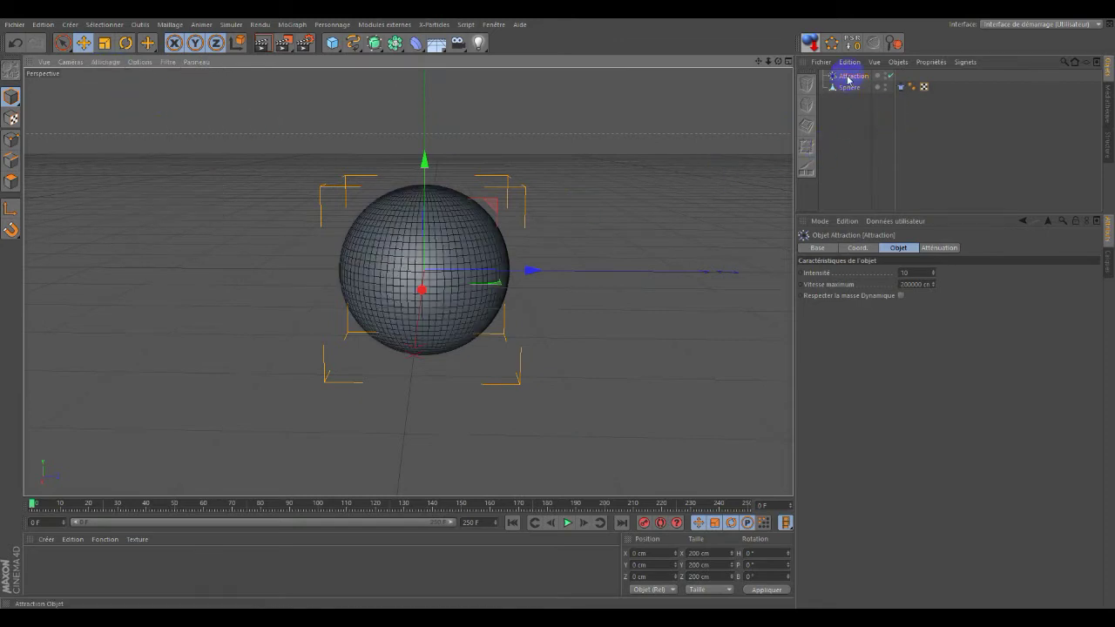
# Step: Set the Attraction effector's Intensité to -100 so it repels the cloth
pyautogui.click(911, 273)
pyautogui.write('-100')
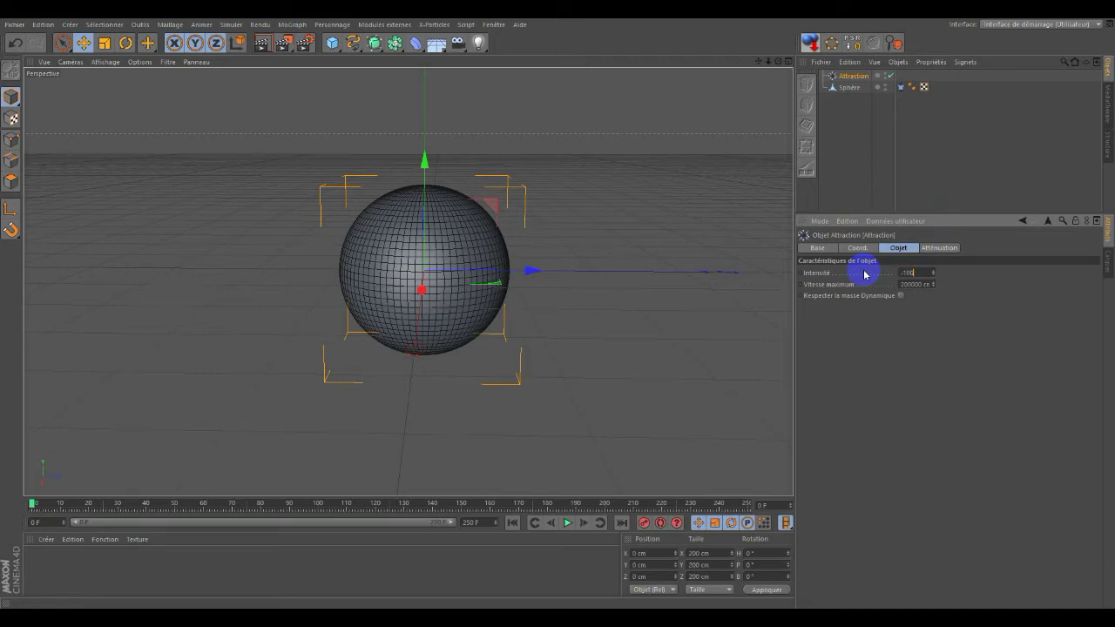
pyautogui.press('Return')
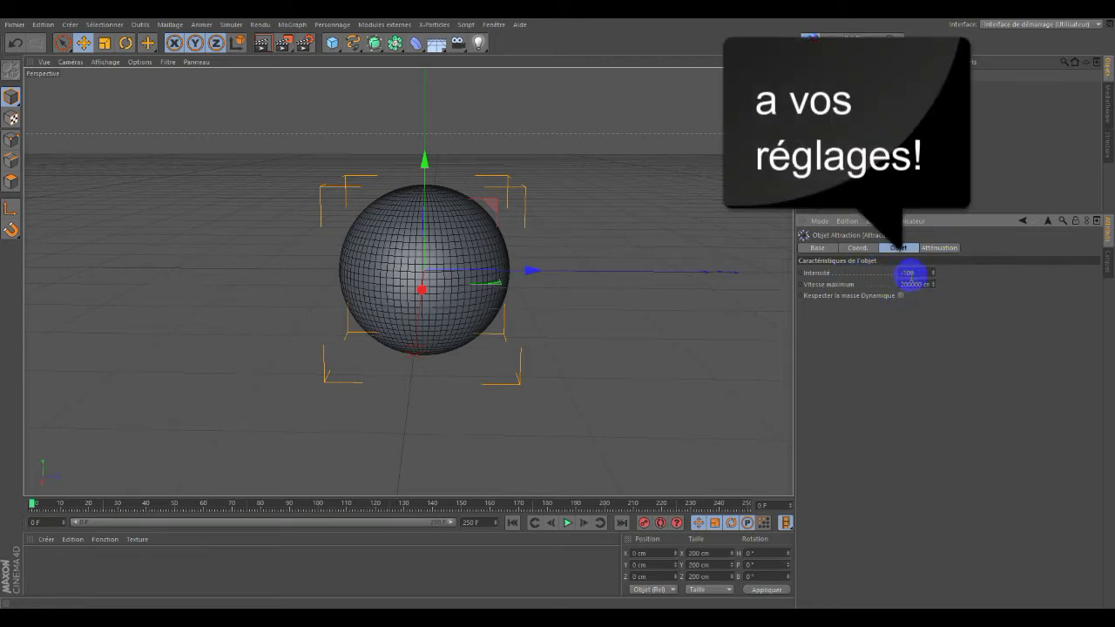
pyautogui.click(947, 252)
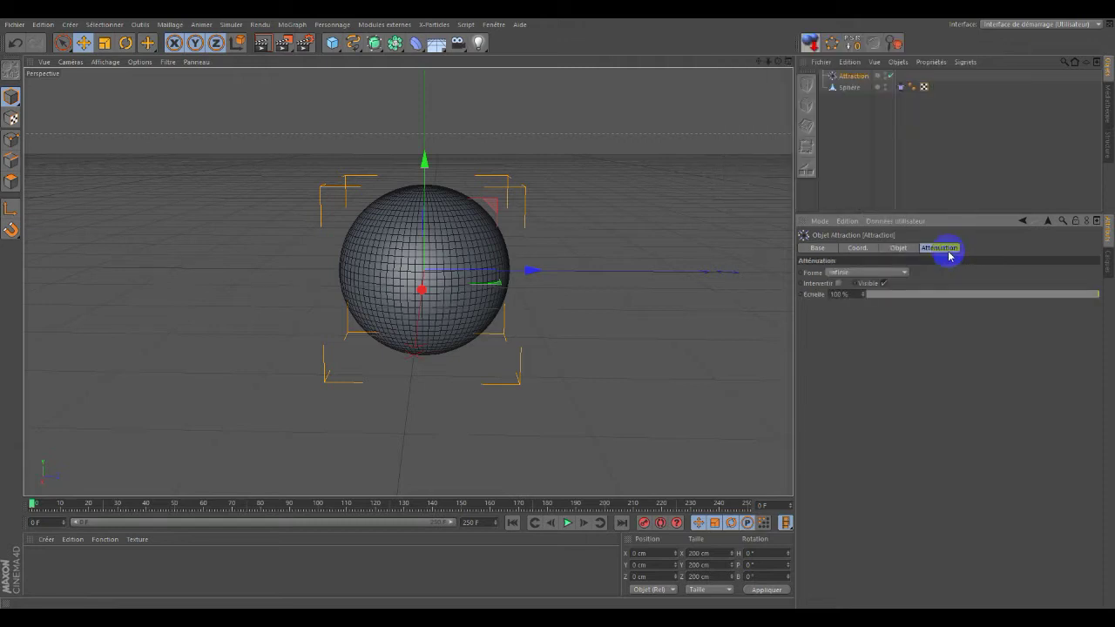
# Step: Set the effector's falloff Forme to Sphère
pyautogui.click(895, 275)
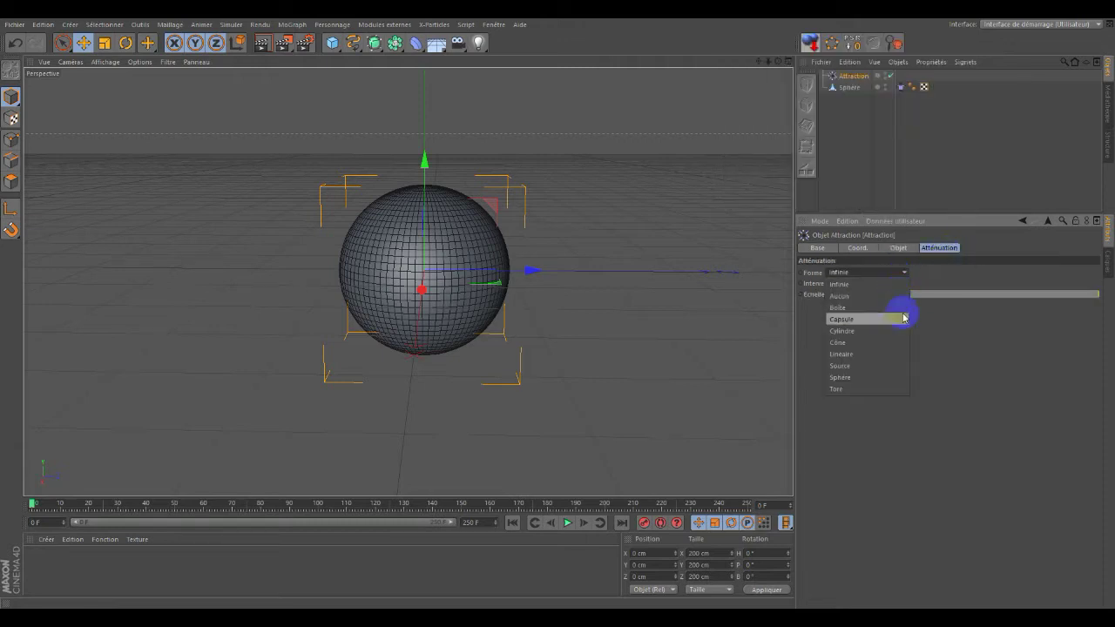
pyautogui.click(858, 378)
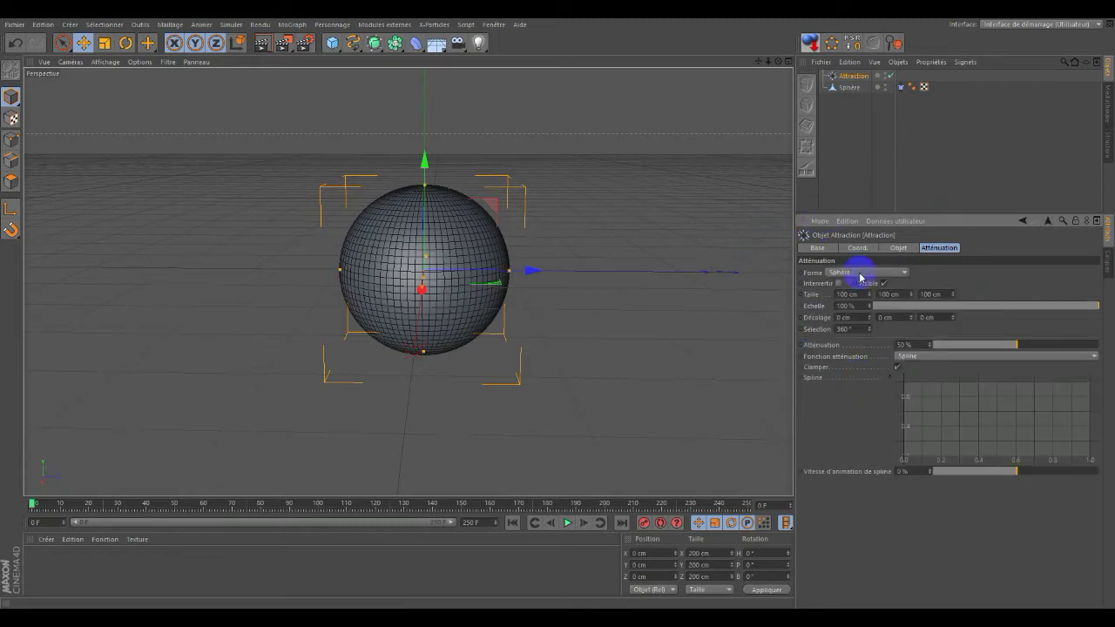
pyautogui.moveTo(791, 63); pyautogui.dragTo(370, 296)
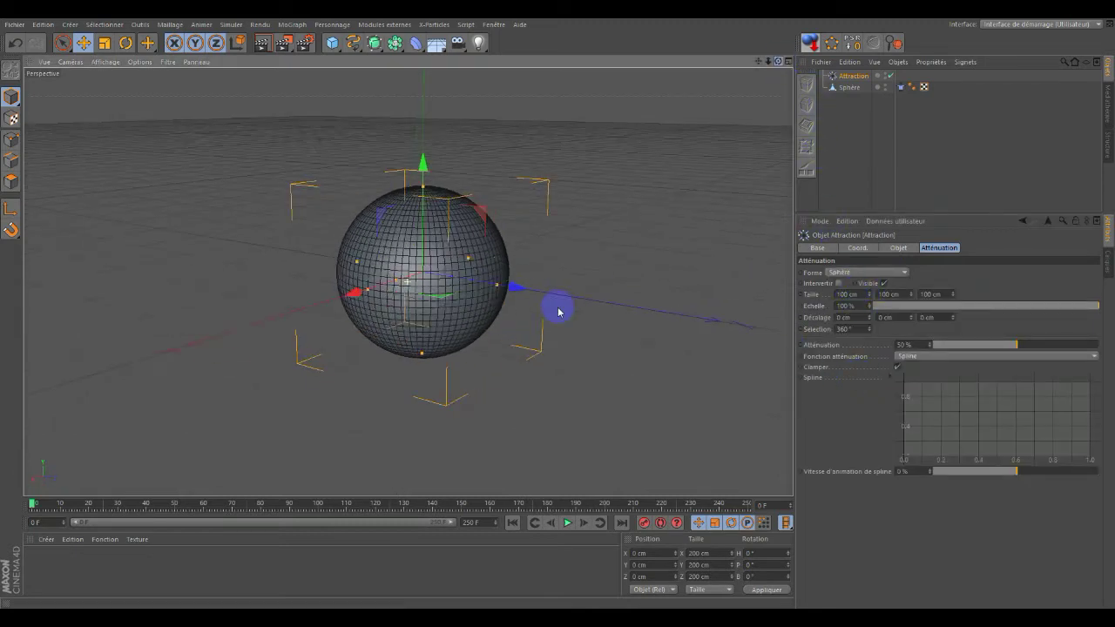
# Step: Move the effector left to X 91.9 cm and shrink its falloff to 41.9 cm
pyautogui.moveTo(370, 296); pyautogui.dragTo(303, 305)
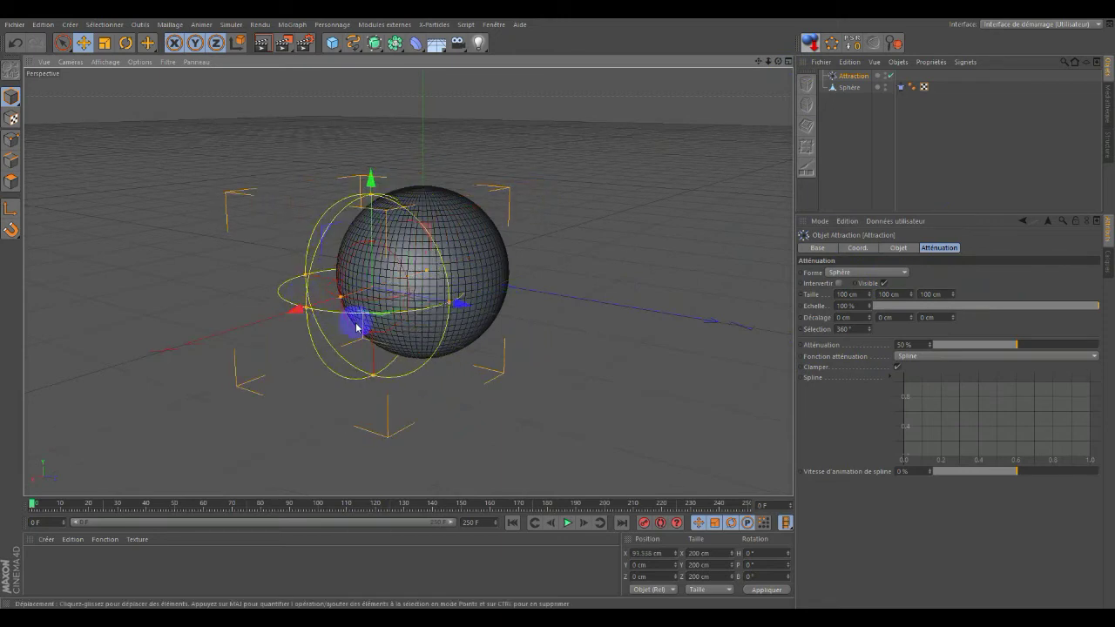
pyautogui.click(105, 42)
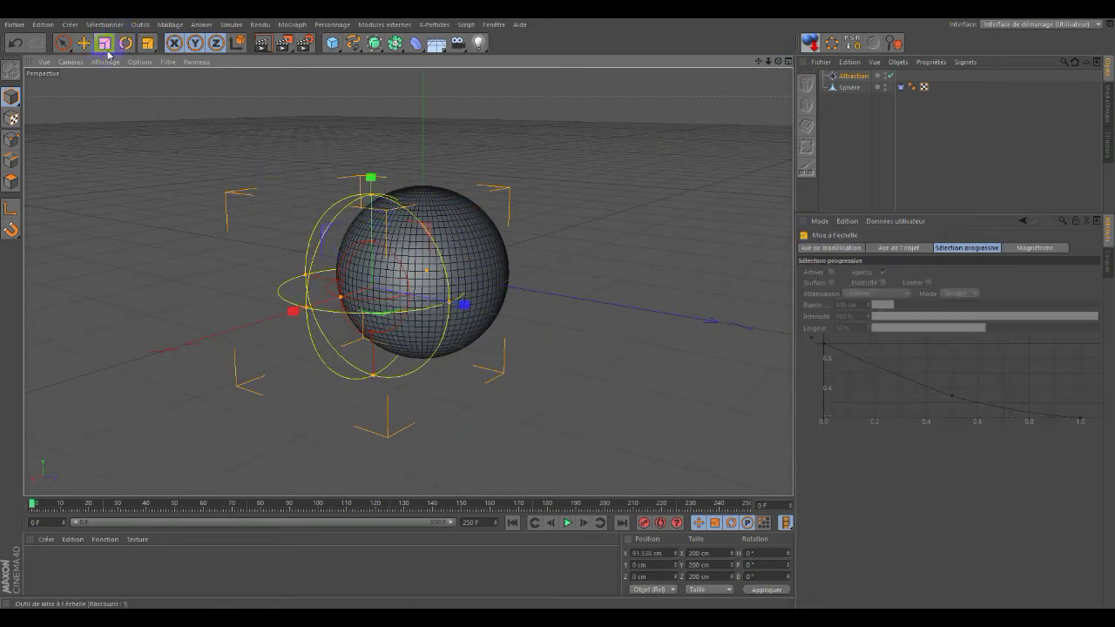
pyautogui.moveTo(336, 113); pyautogui.dragTo(99, 217)
pyautogui.click(84, 43)
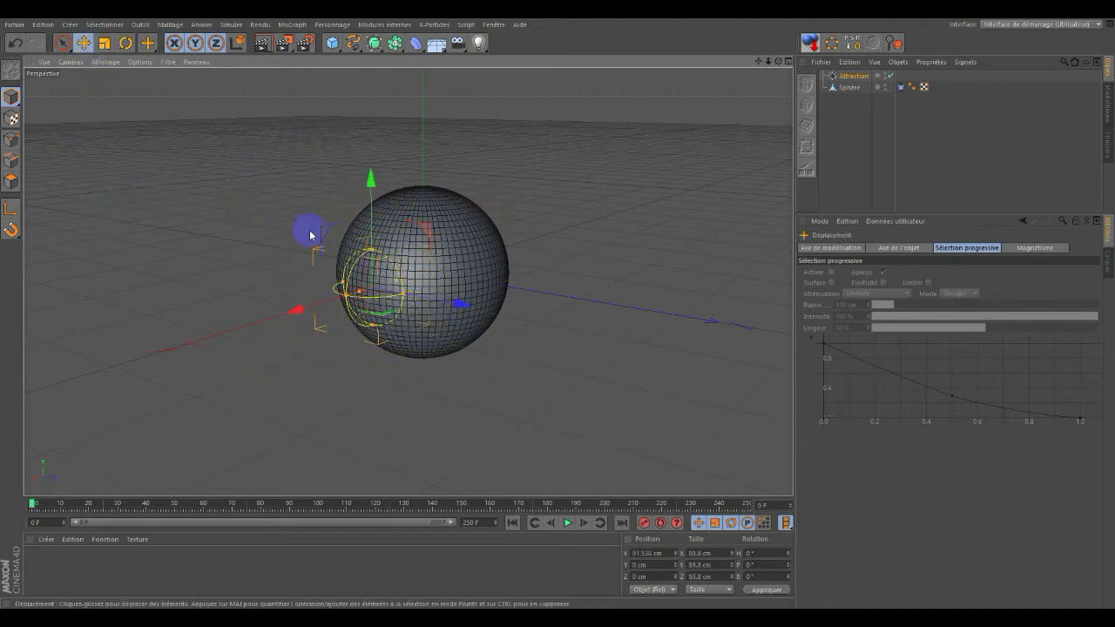
pyautogui.moveTo(299, 312); pyautogui.dragTo(300, 316)
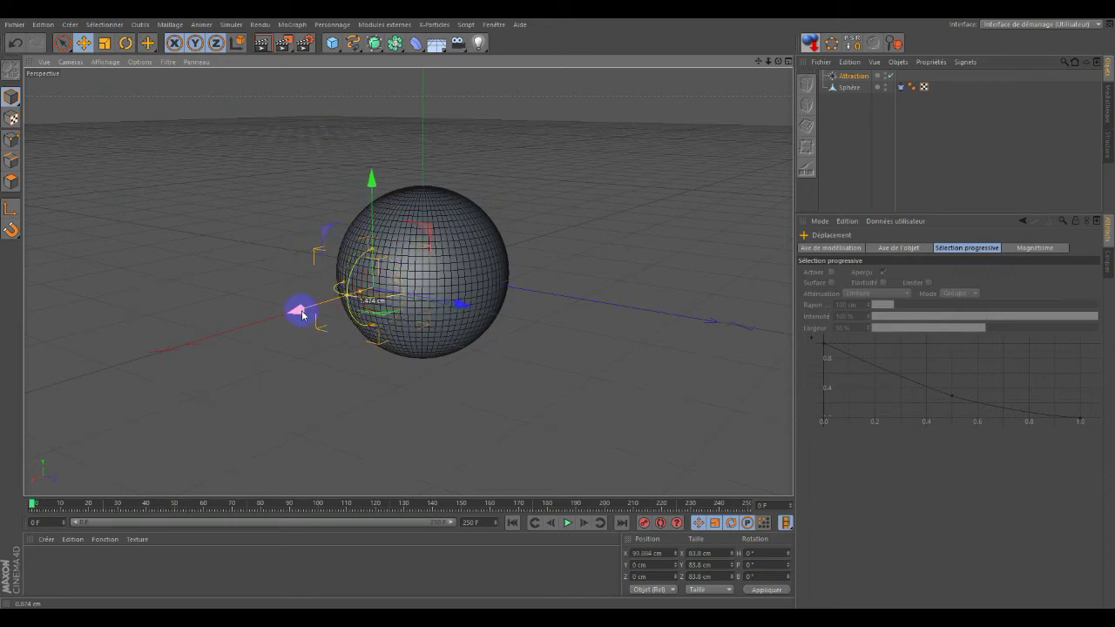
pyautogui.moveTo(300, 315); pyautogui.dragTo(298, 311)
pyautogui.click(853, 77)
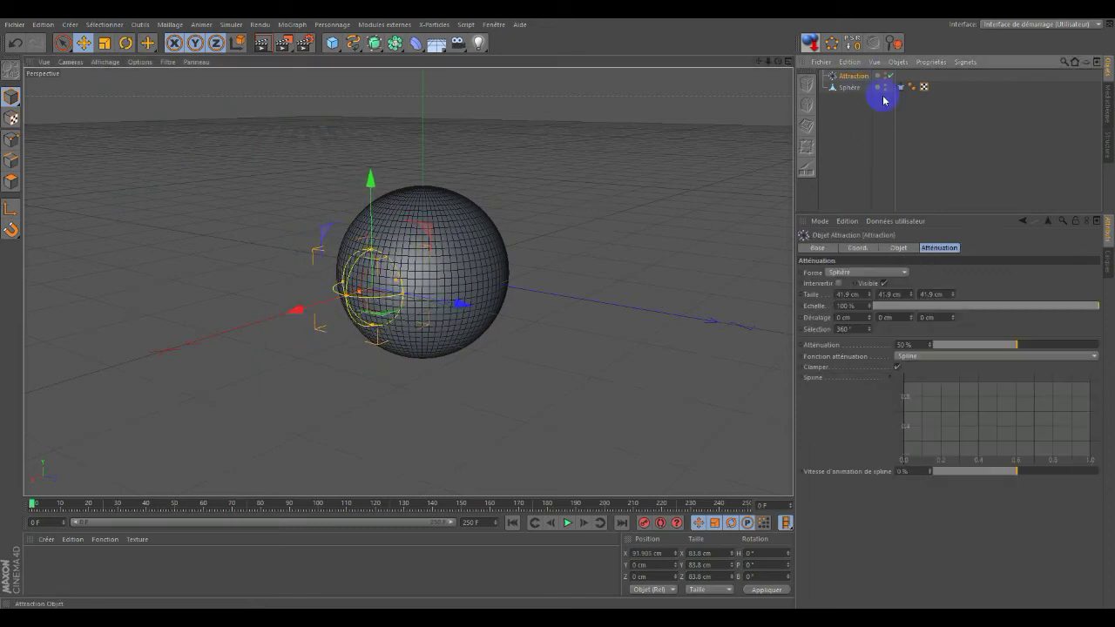
pyautogui.click(913, 249)
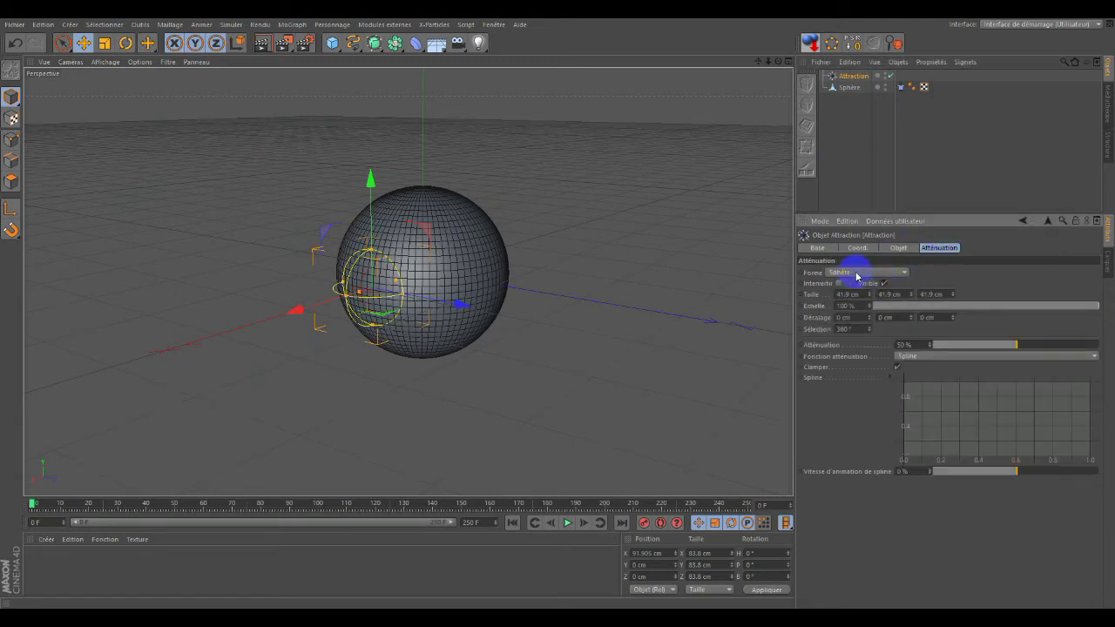
pyautogui.click(902, 88)
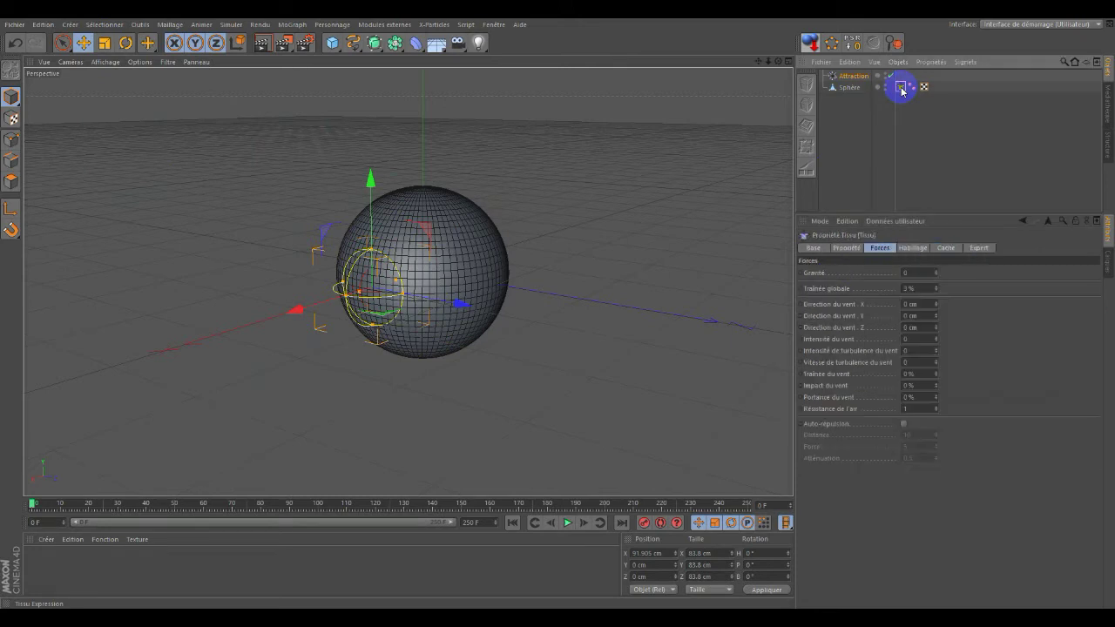
# Step: Drag Attraction into the Inclure list on the cloth tag's Expert tab
pyautogui.click(982, 248)
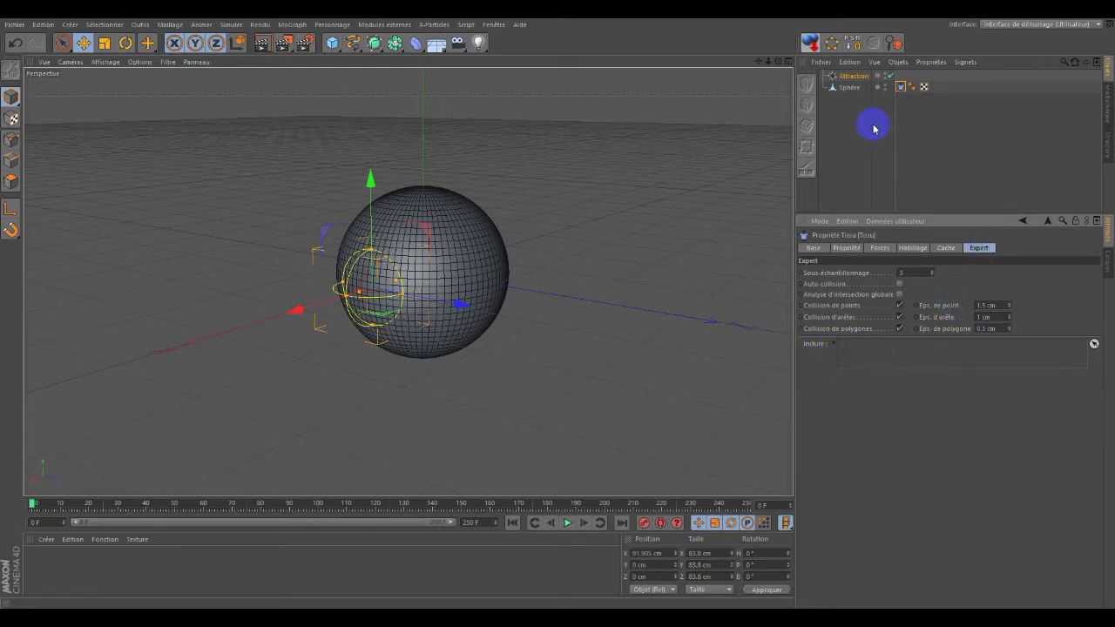
pyautogui.moveTo(863, 79); pyautogui.dragTo(882, 351)
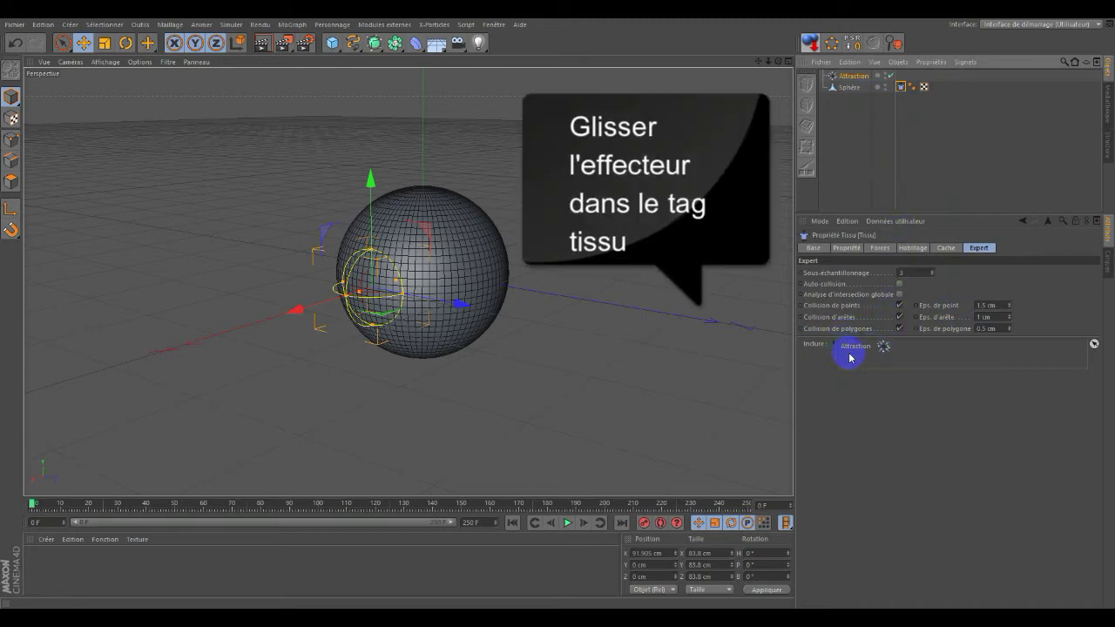
# Step: Play the cloth simulation and nudge the effector along X while it runs
pyautogui.click(568, 524)
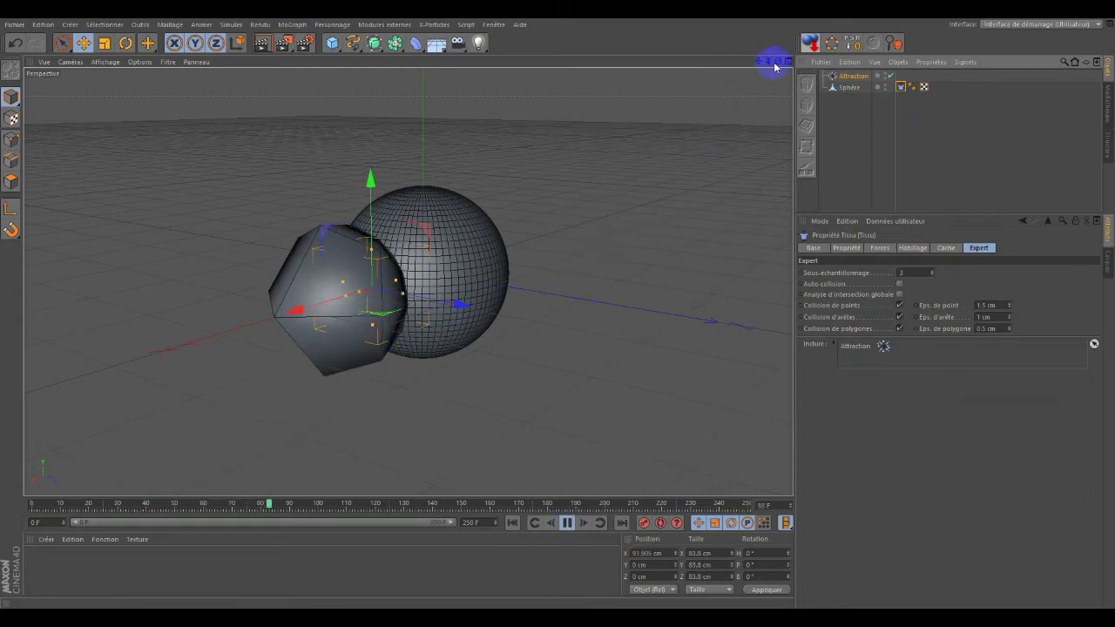
pyautogui.moveTo(775, 67); pyautogui.dragTo(556, 309)
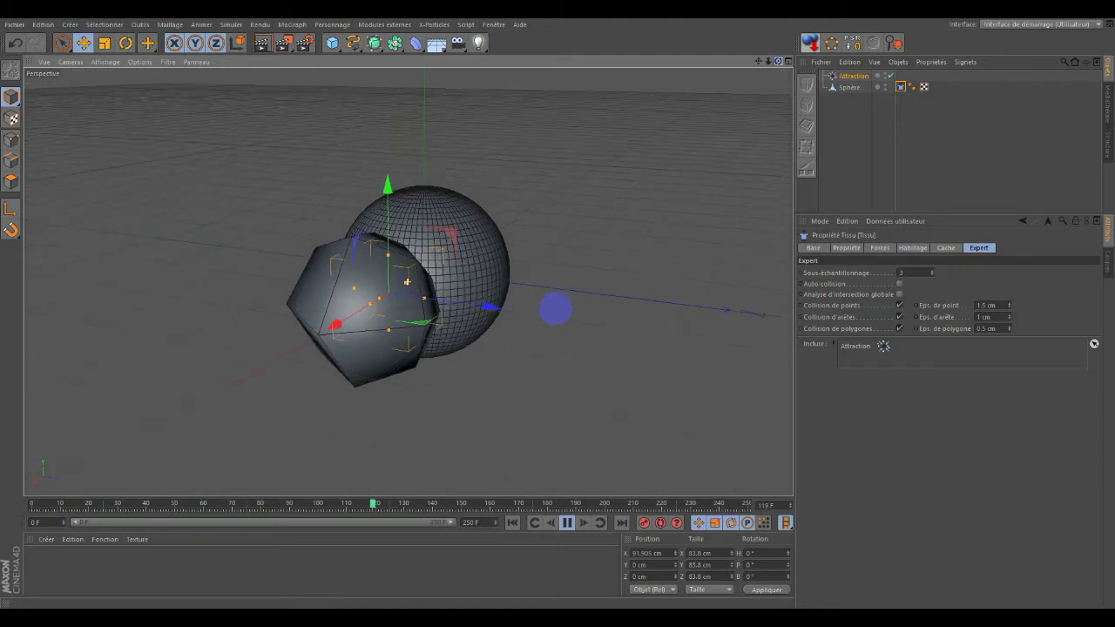
pyautogui.moveTo(556, 310); pyautogui.dragTo(374, 314)
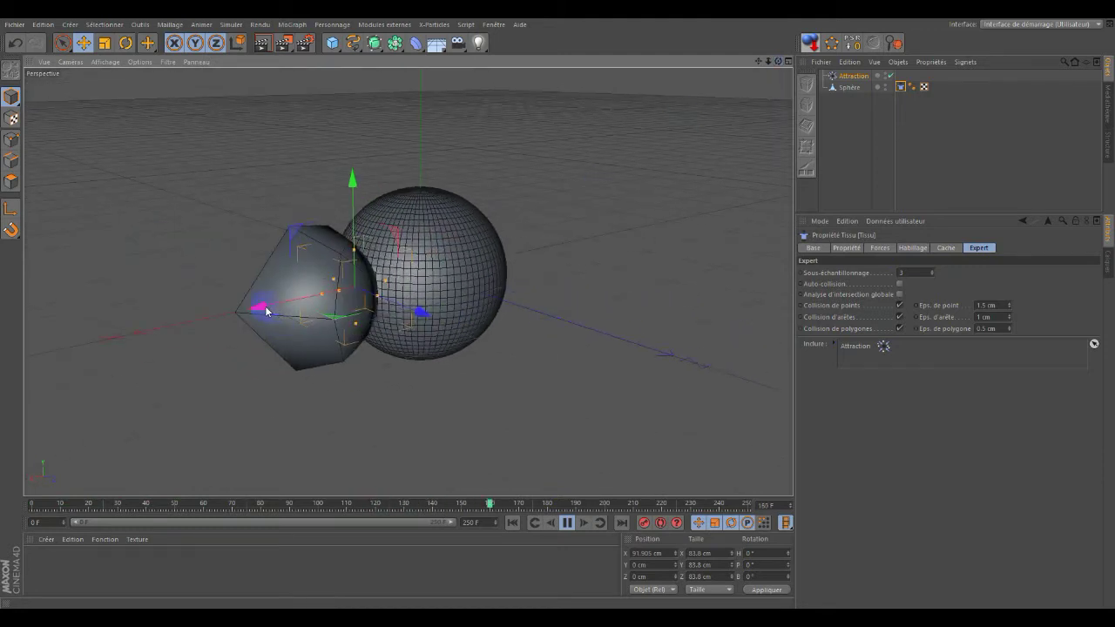
pyautogui.moveTo(266, 311); pyautogui.dragTo(275, 311)
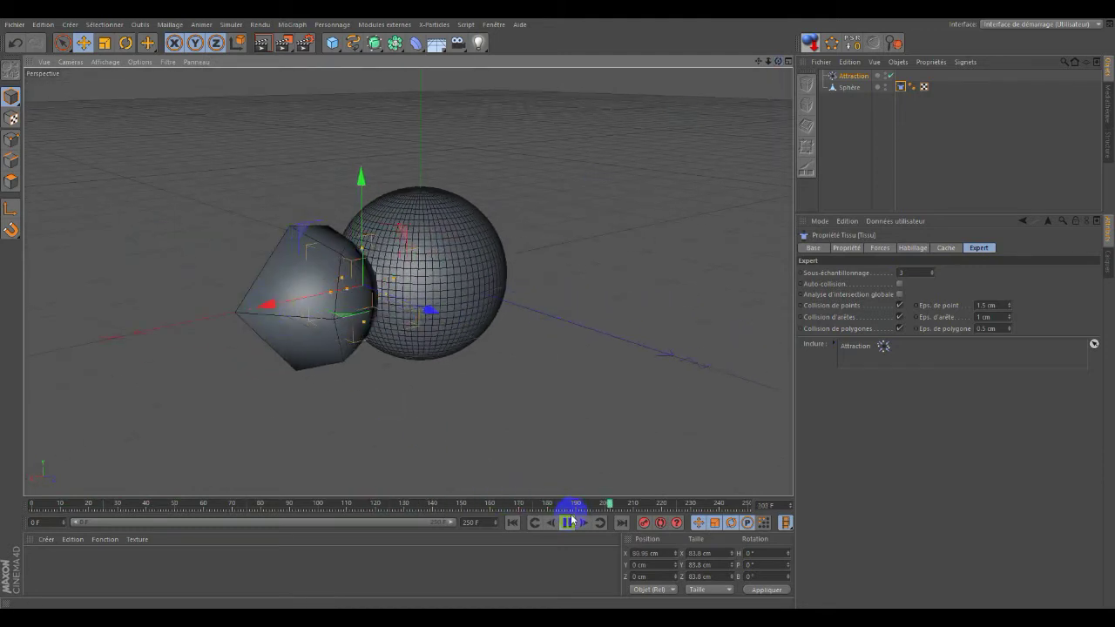
# Step: Rewind to frame 0 and replay, watching the left-side bubble bulge form
pyautogui.click(517, 525)
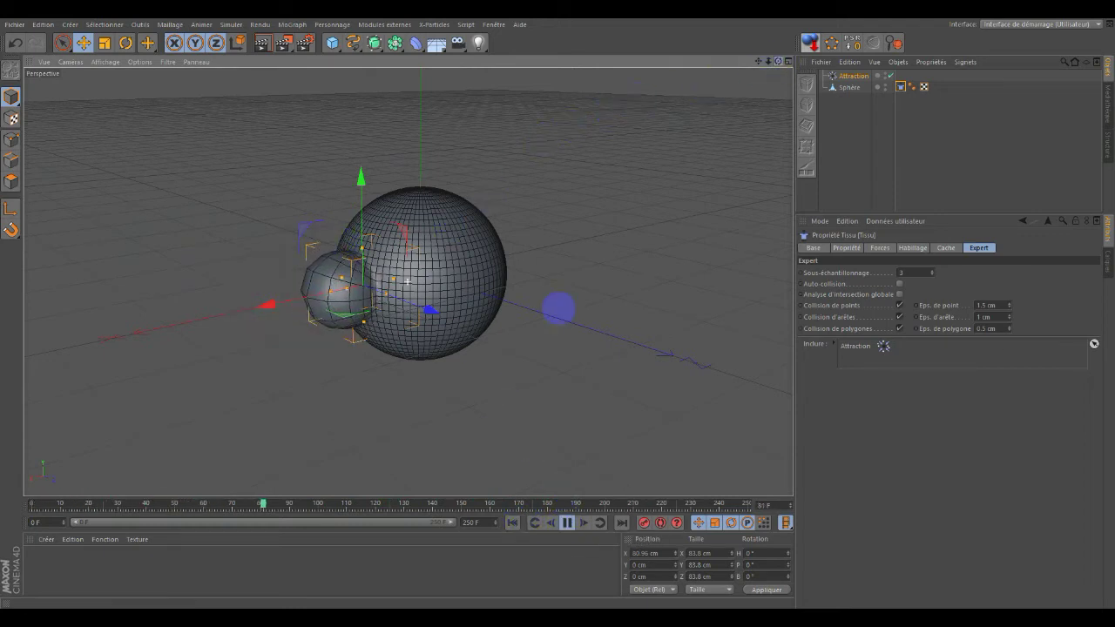
pyautogui.moveTo(778, 63); pyautogui.dragTo(548, 307)
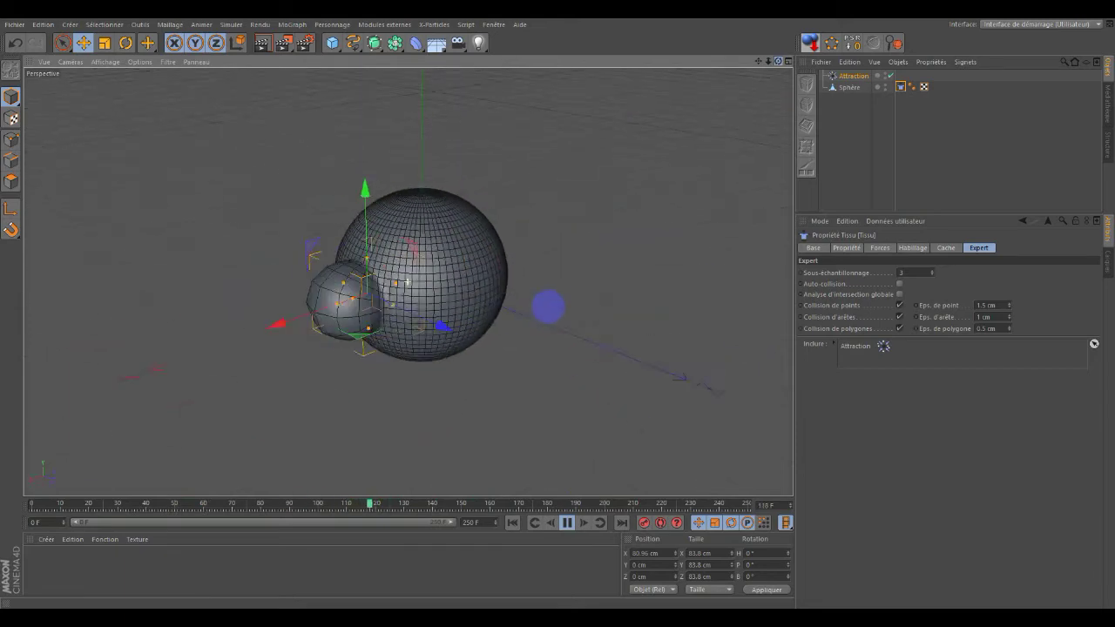
pyautogui.moveTo(407, 281); pyautogui.dragTo(407, 282)
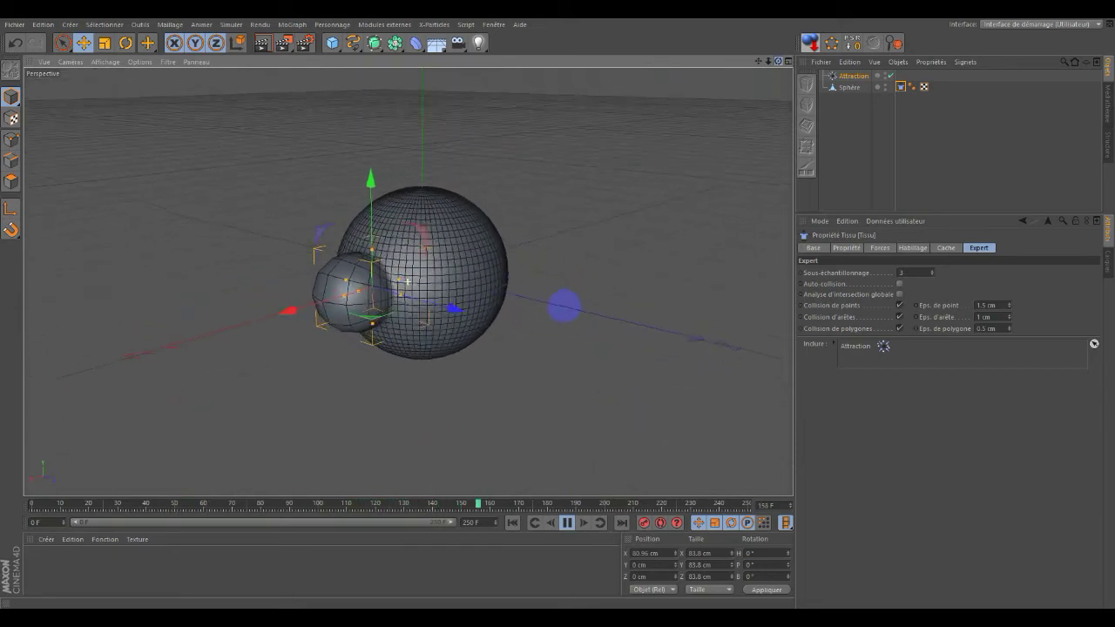
pyautogui.moveTo(558, 305); pyautogui.dragTo(791, 79)
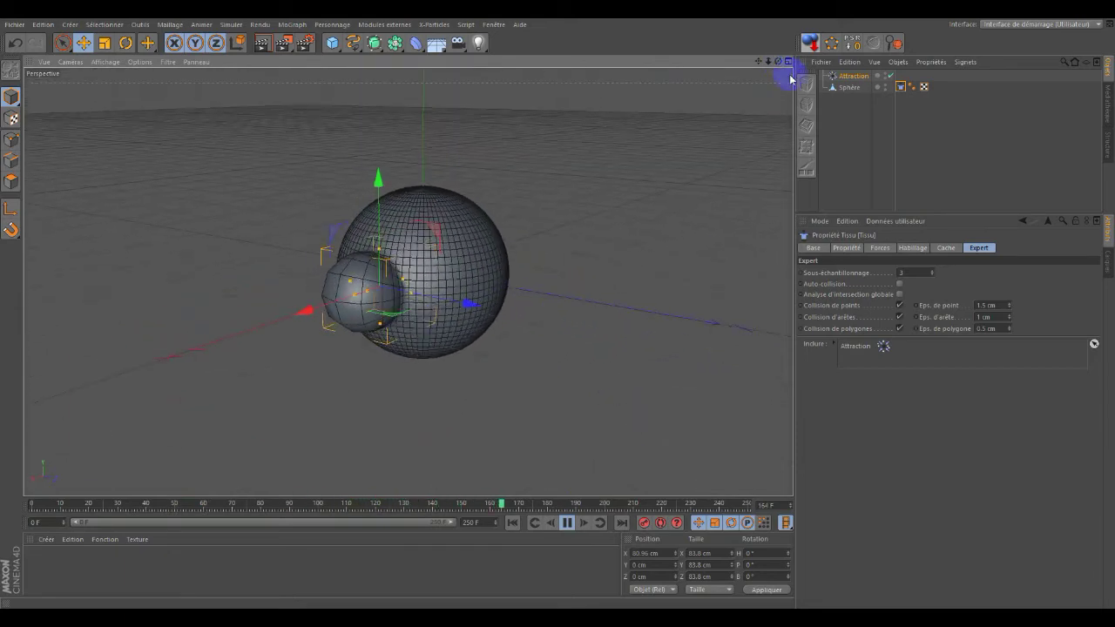
pyautogui.click(863, 79)
# Step: Duplicate the effector as Attraction.1, move it to Y 16.205, Z 46.992 cm, and scale it to 68.381 cm
pyautogui.keyDown('ctrl'); pyautogui.moveTo(861, 74); pyautogui.dragTo(863, 76); pyautogui.keyUp('ctrl')
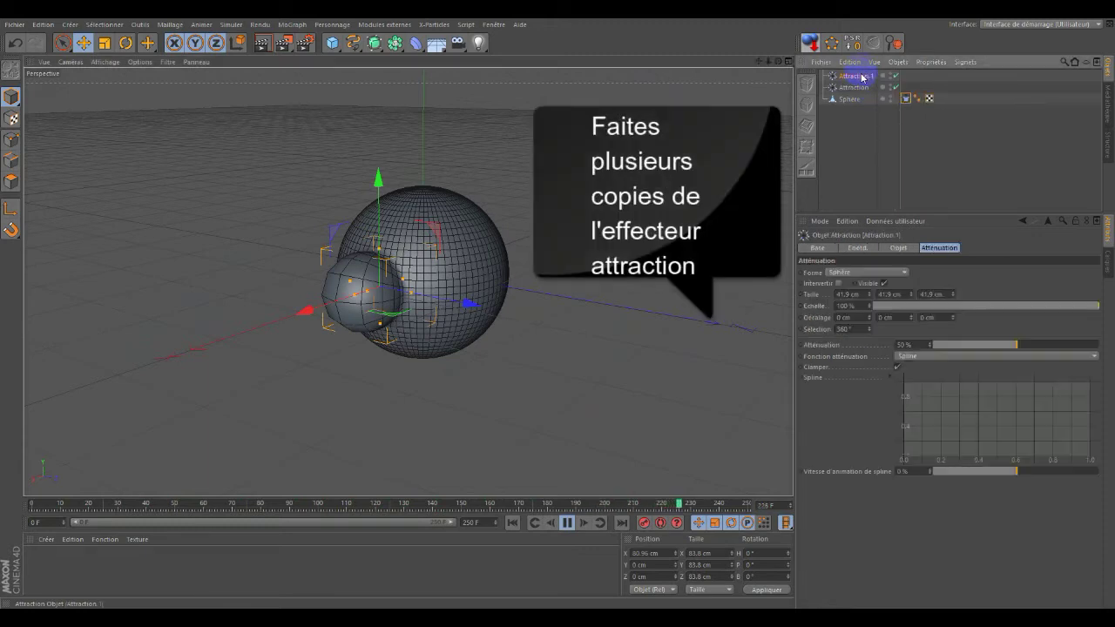
pyautogui.moveTo(471, 303); pyautogui.dragTo(511, 316)
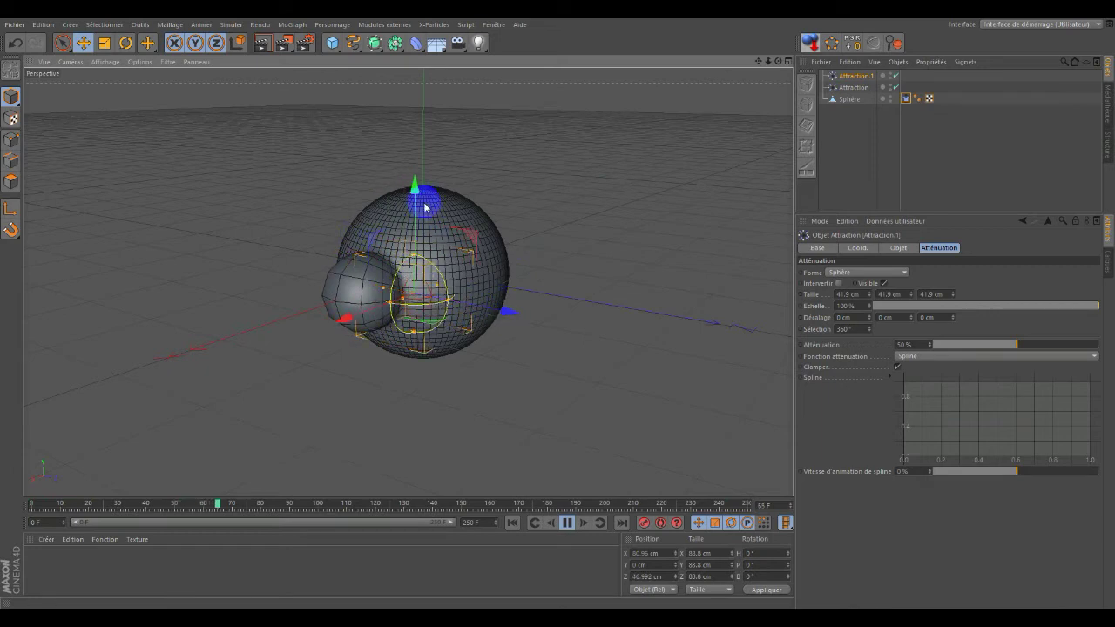
pyautogui.moveTo(415, 199); pyautogui.dragTo(422, 156)
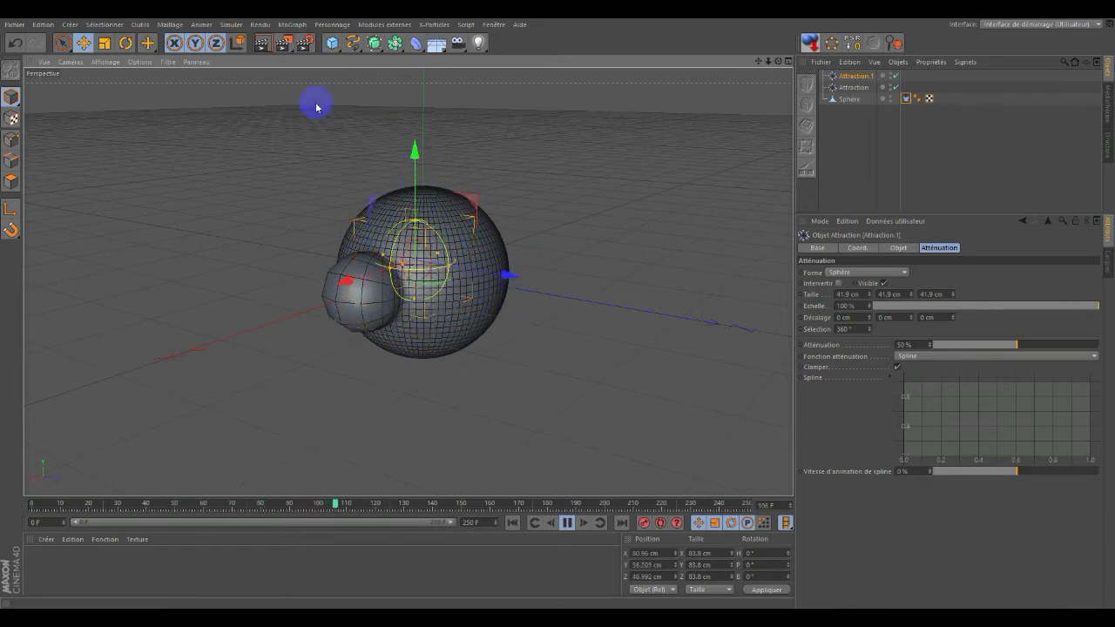
pyautogui.click(107, 46)
pyautogui.moveTo(289, 152); pyautogui.dragTo(229, 185)
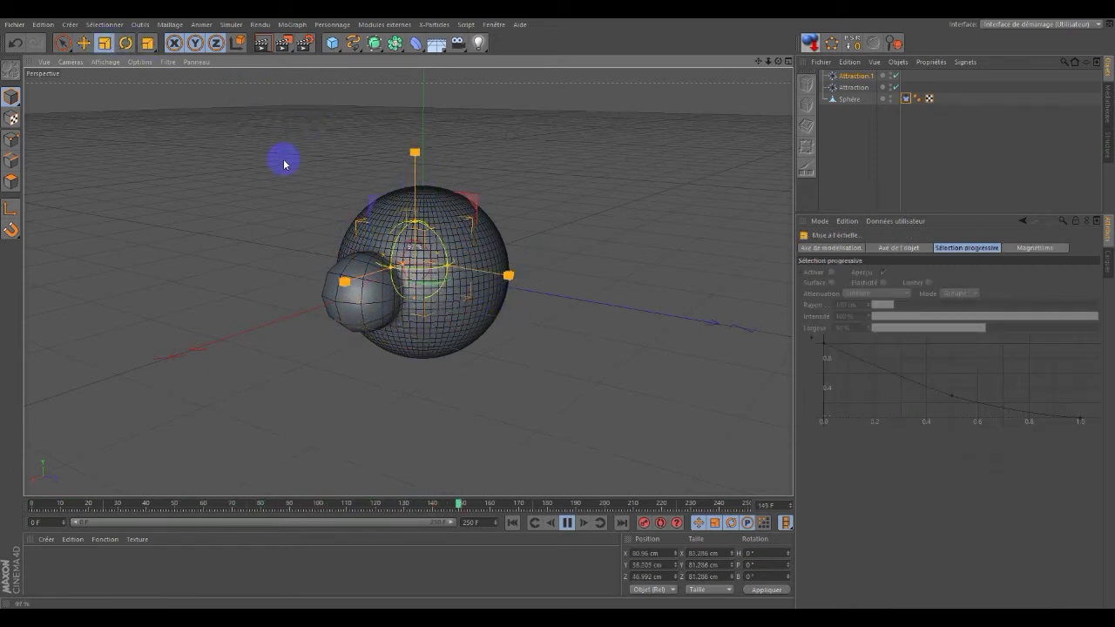
pyautogui.click(87, 44)
pyautogui.click(904, 101)
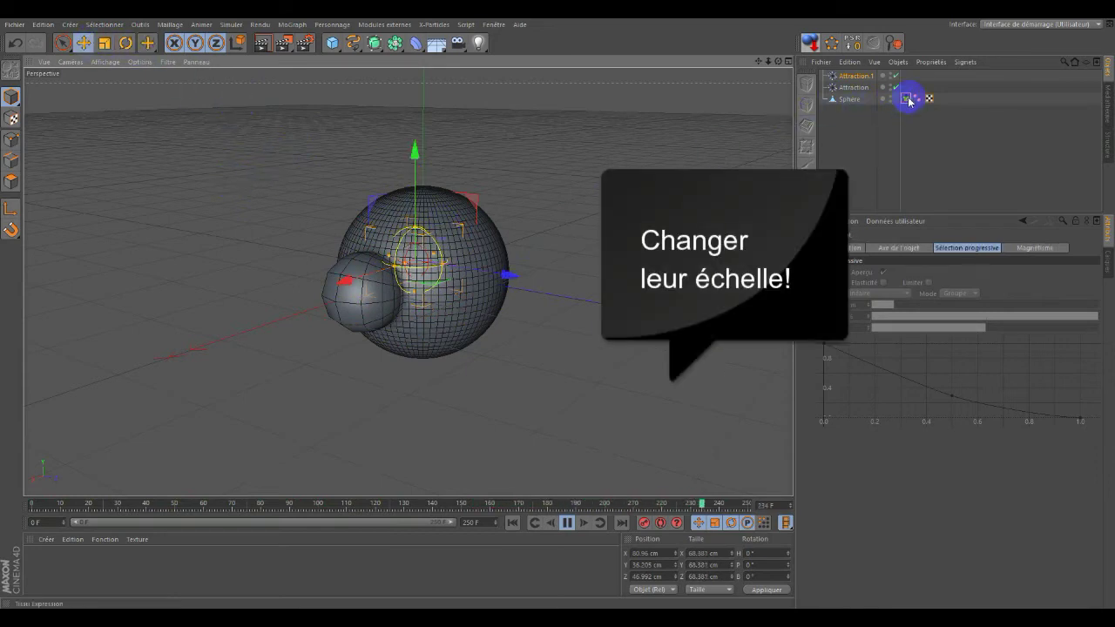
# Step: Add Attraction.1 to the cloth tag's Inclure list and begin shifting it along X
pyautogui.click(907, 102)
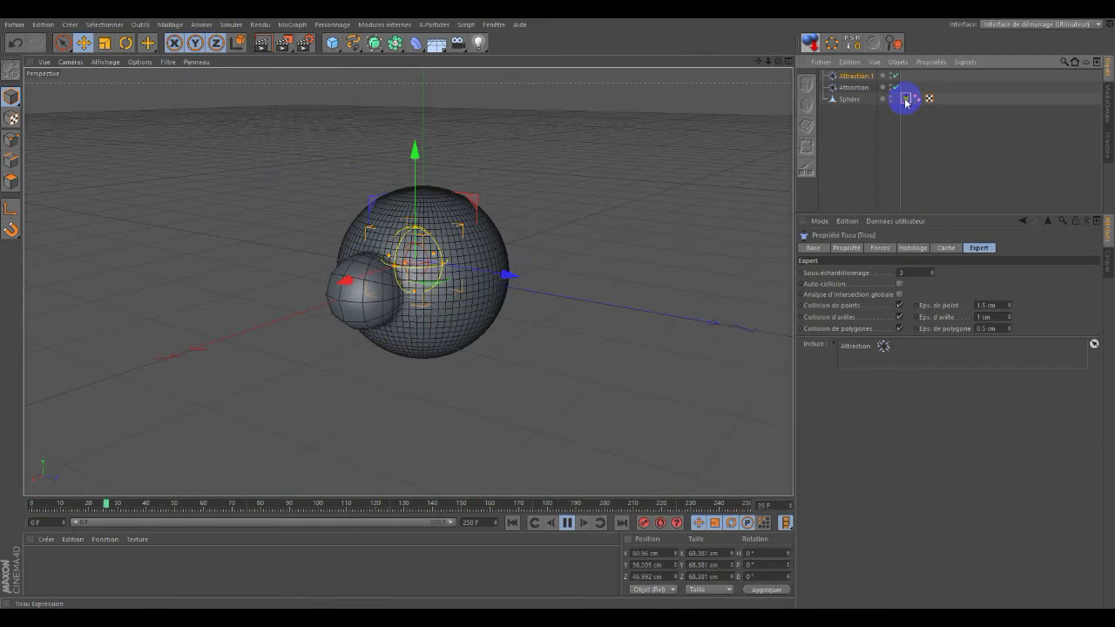
pyautogui.moveTo(851, 77); pyautogui.dragTo(880, 359)
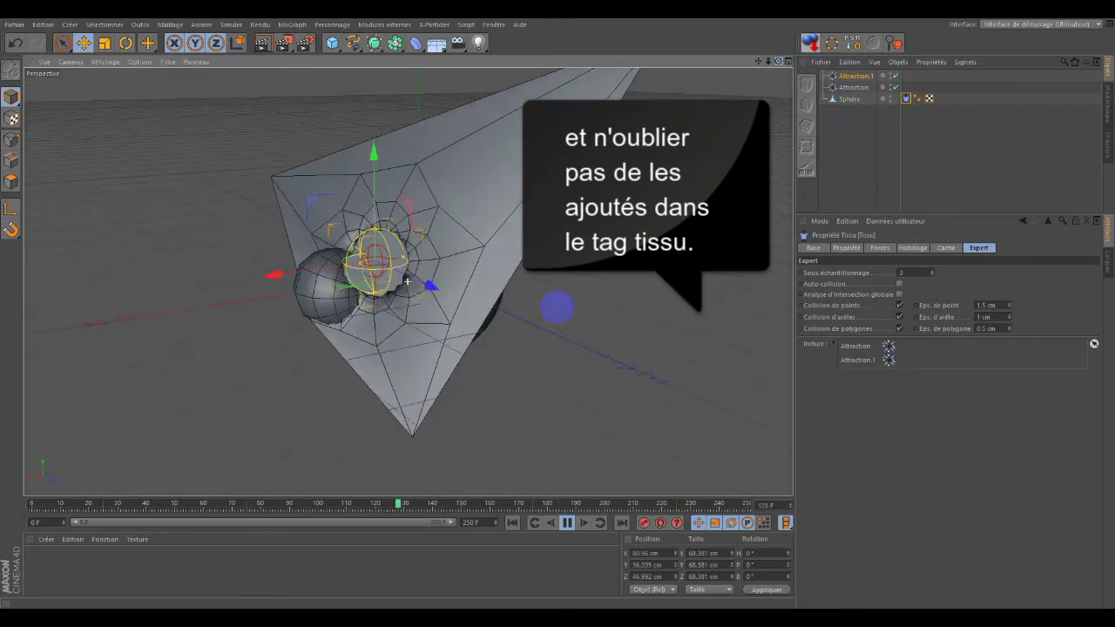
pyautogui.moveTo(277, 276); pyautogui.dragTo(273, 275)
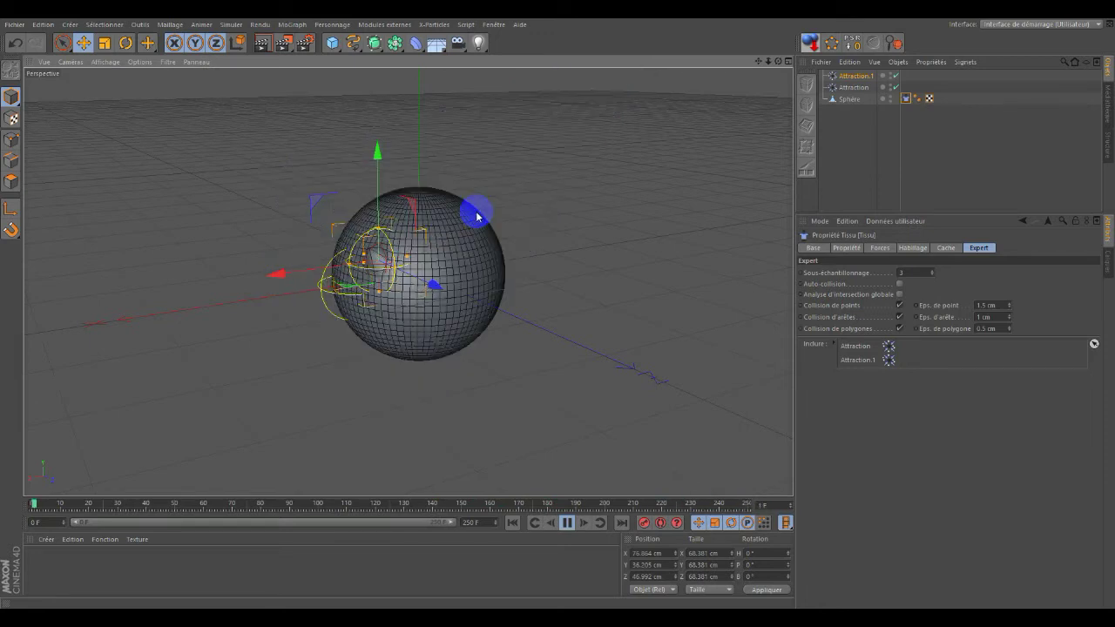
# Step: Move Attraction.1 toward the sphere to X 70.739 cm and test the cloth simulation
pyautogui.moveTo(770, 69); pyautogui.dragTo(766, 68)
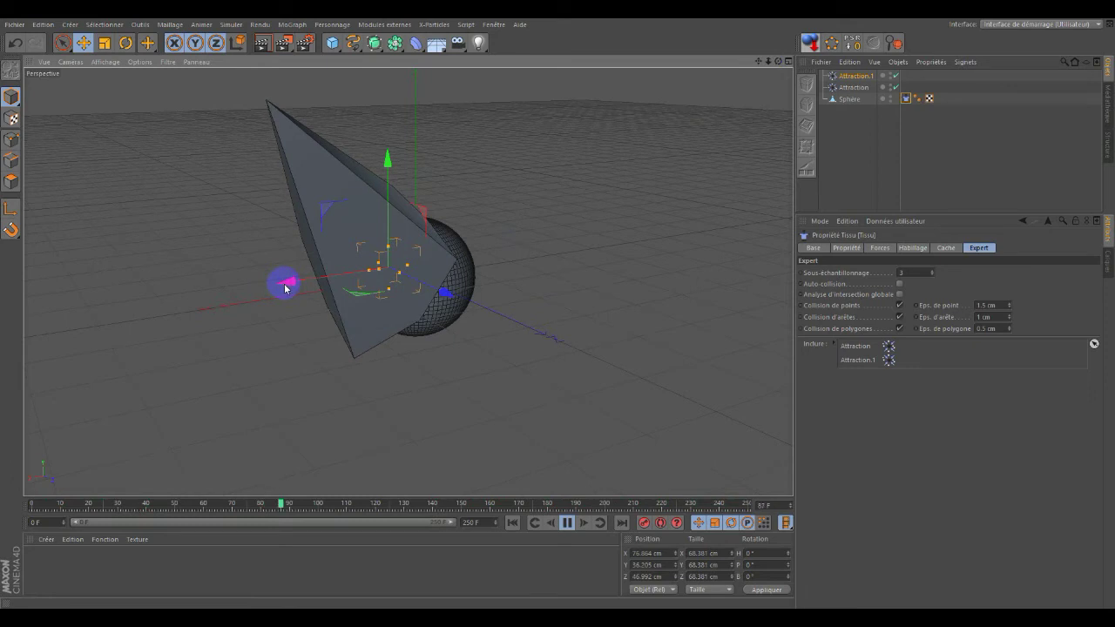
pyautogui.moveTo(285, 288); pyautogui.dragTo(289, 291)
pyautogui.click(447, 313)
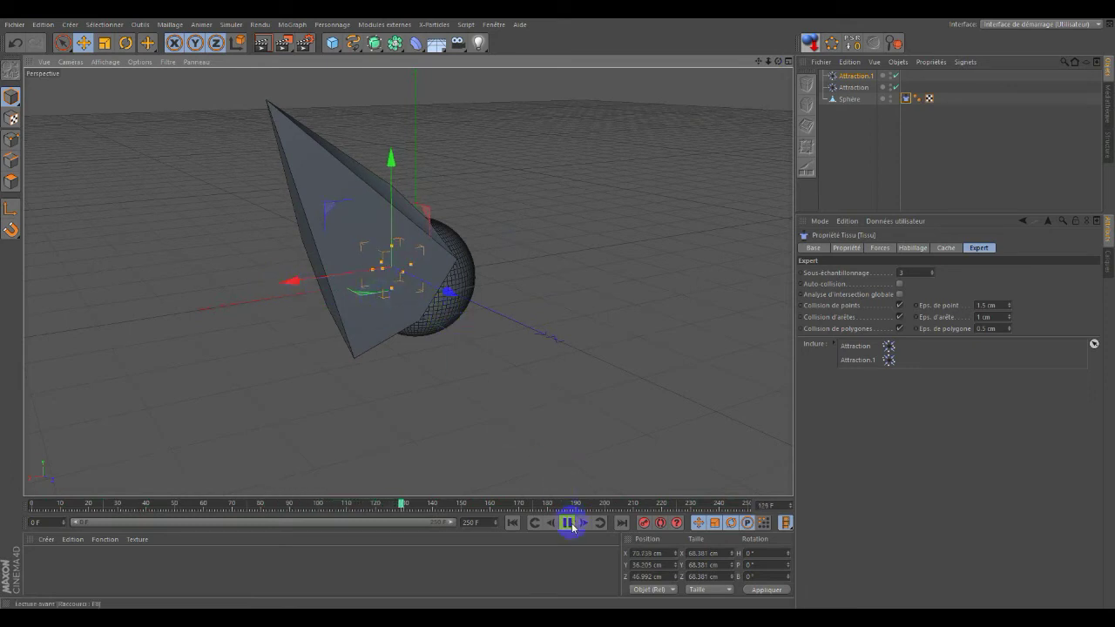
pyautogui.click(512, 523)
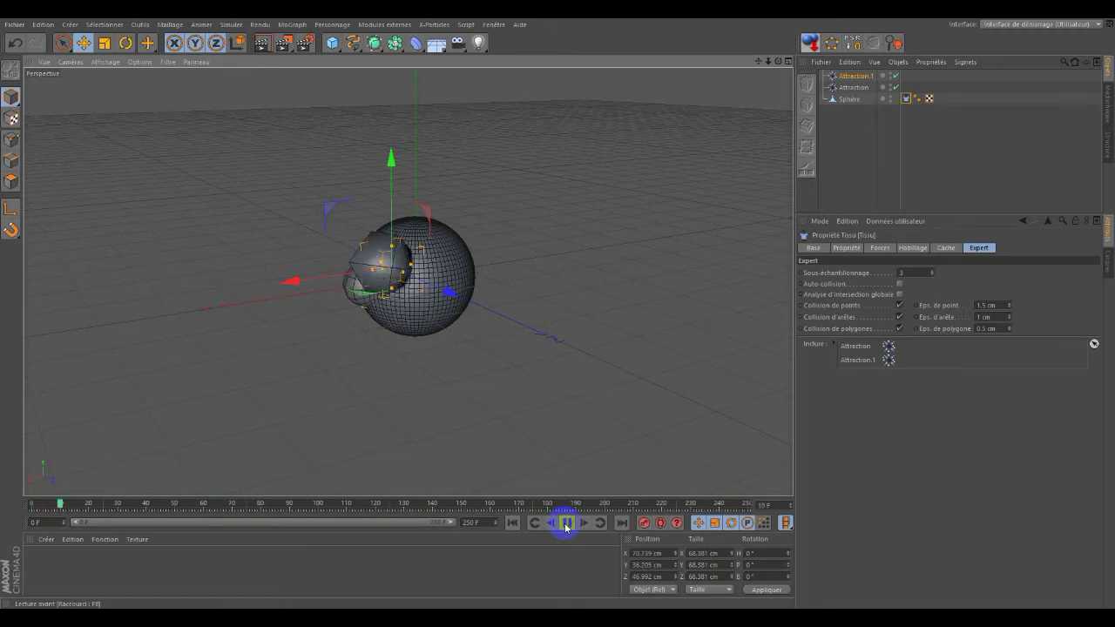
pyautogui.click(569, 522)
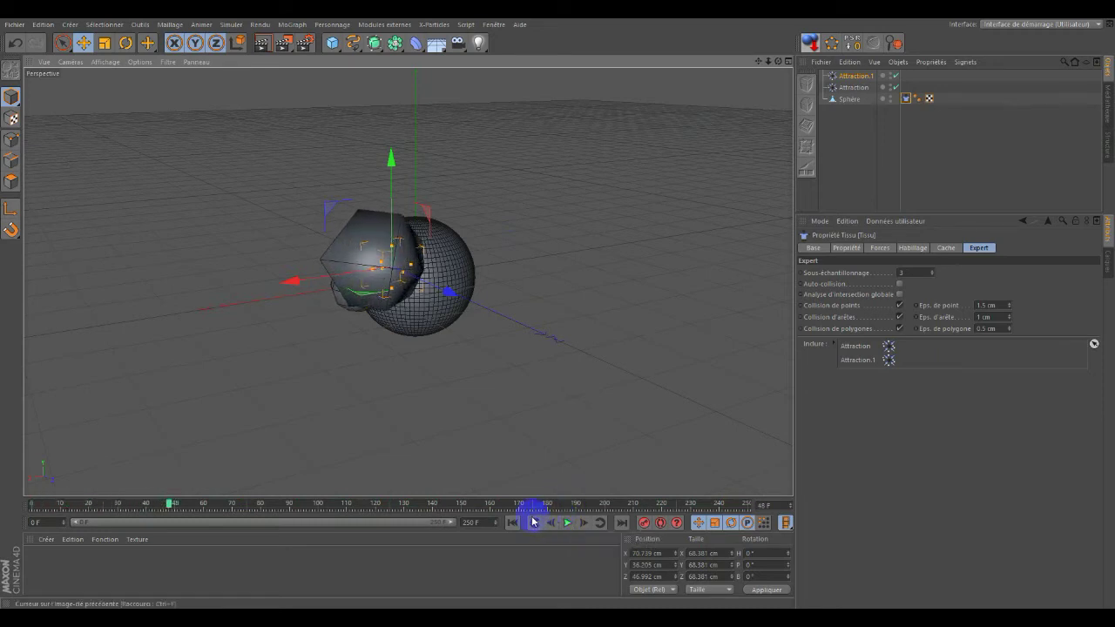
# Step: Move Attraction.1 to the sphere's front-left, raise it slightly and shift it inward on X
pyautogui.click(512, 523)
pyautogui.moveTo(299, 286); pyautogui.dragTo(370, 252)
pyautogui.scroll(2, 376, 262)
pyautogui.scroll(2, 378, 260)
pyautogui.scroll(2, 380, 270)
pyautogui.scroll(2, 379, 276)
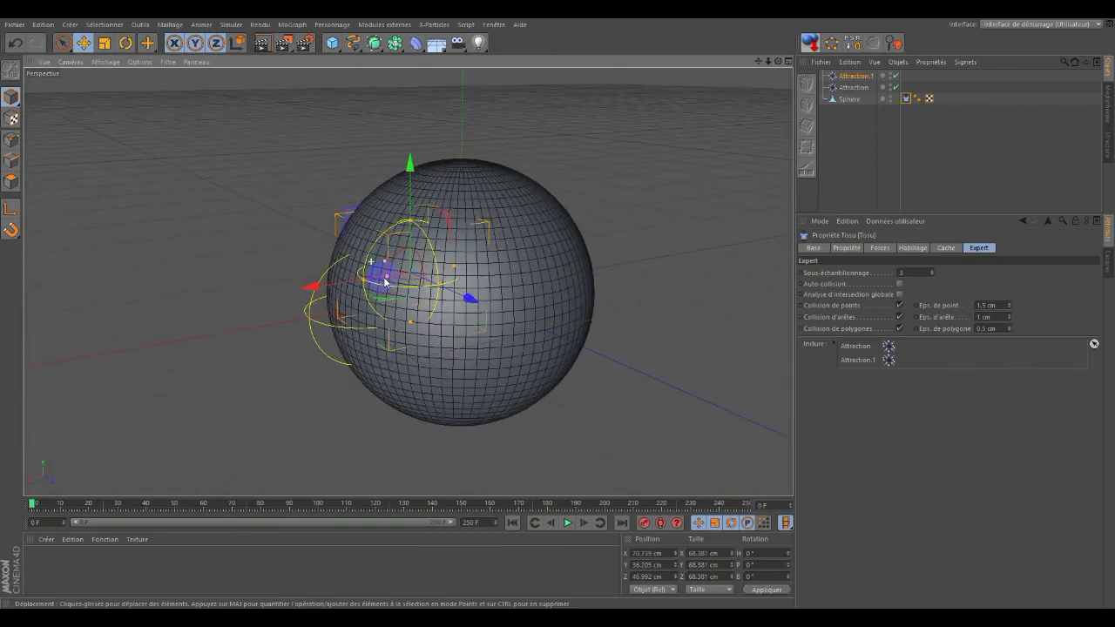
pyautogui.scroll(2, 380, 272)
pyautogui.moveTo(418, 177); pyautogui.dragTo(418, 162)
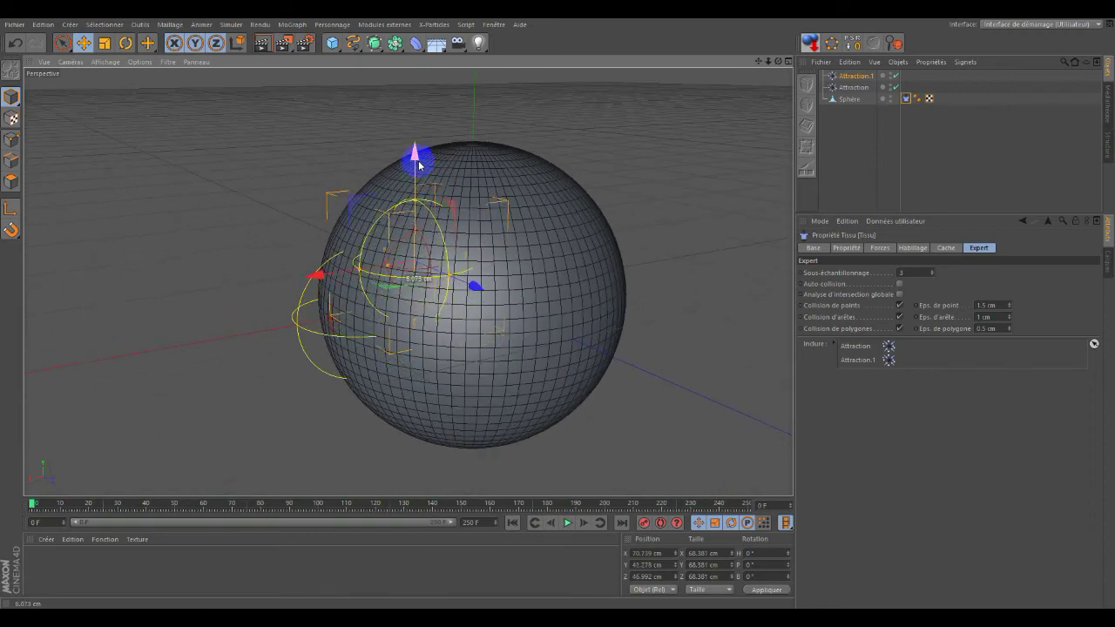
pyautogui.moveTo(317, 279); pyautogui.dragTo(322, 279)
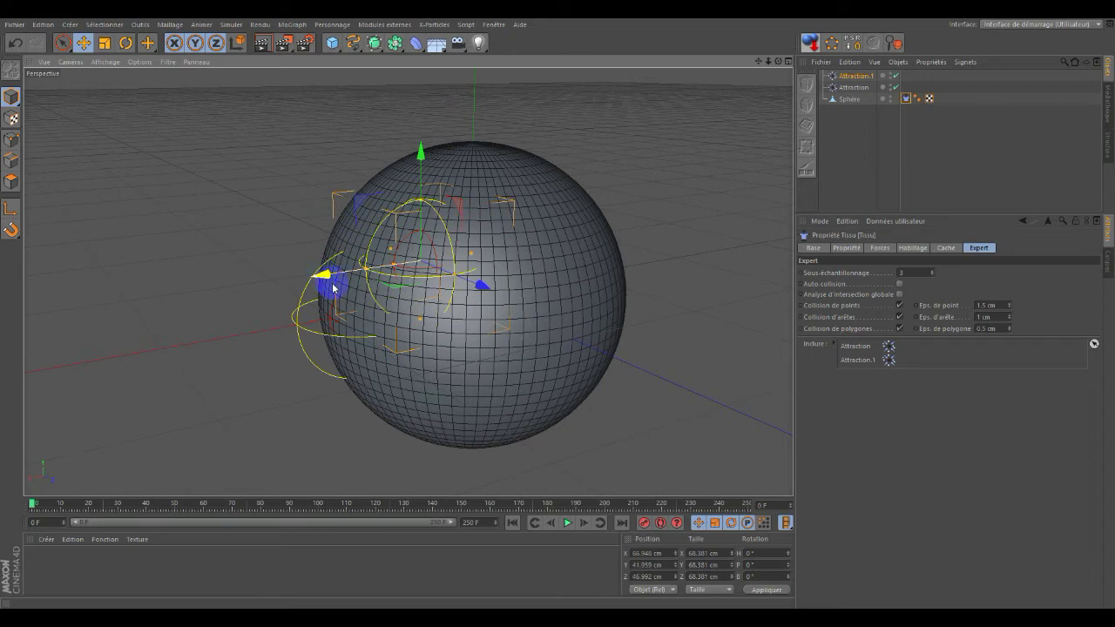
# Step: Push Attraction.1 further in to X 60.962, Y 41.959 cm and replay the simulation from frame 0
pyautogui.click(568, 523)
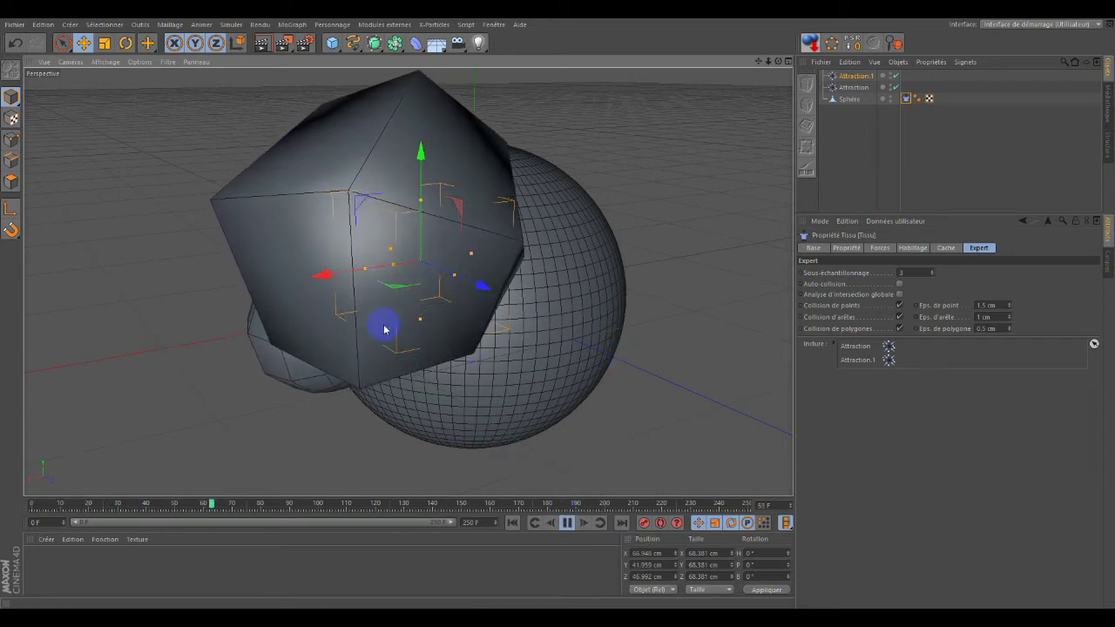
pyautogui.moveTo(326, 279); pyautogui.dragTo(330, 280)
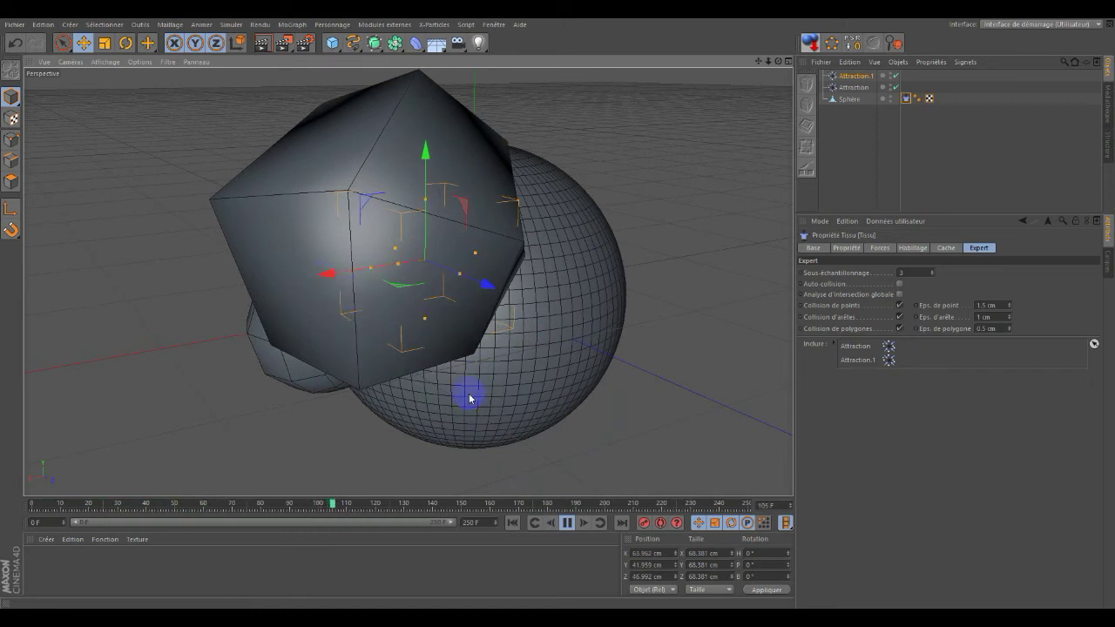
pyautogui.click(568, 523)
pyautogui.click(514, 523)
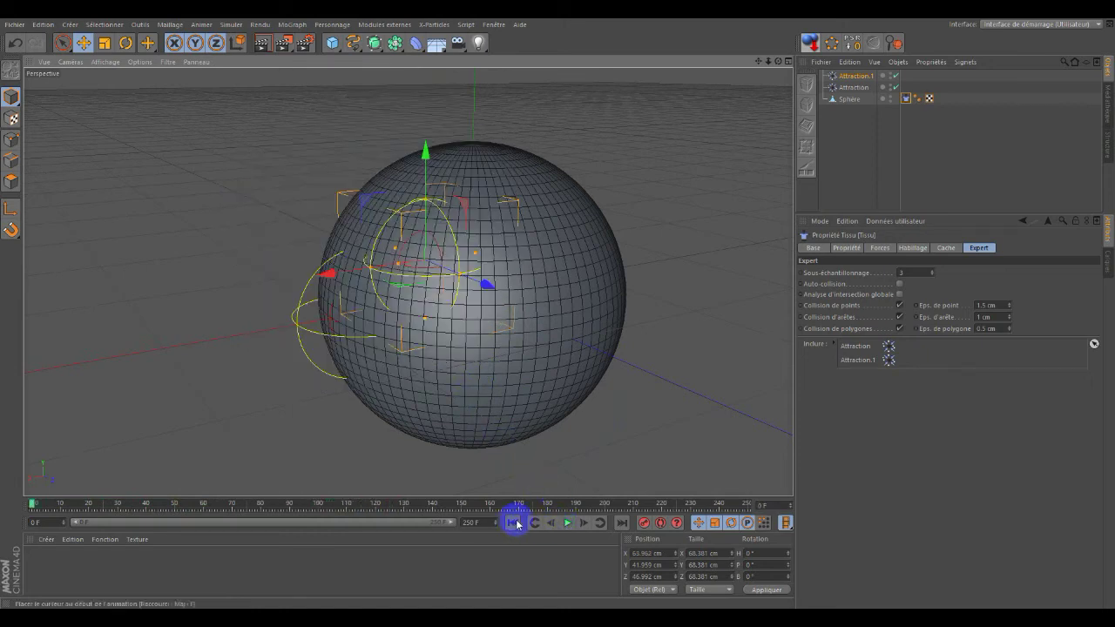
pyautogui.click(569, 524)
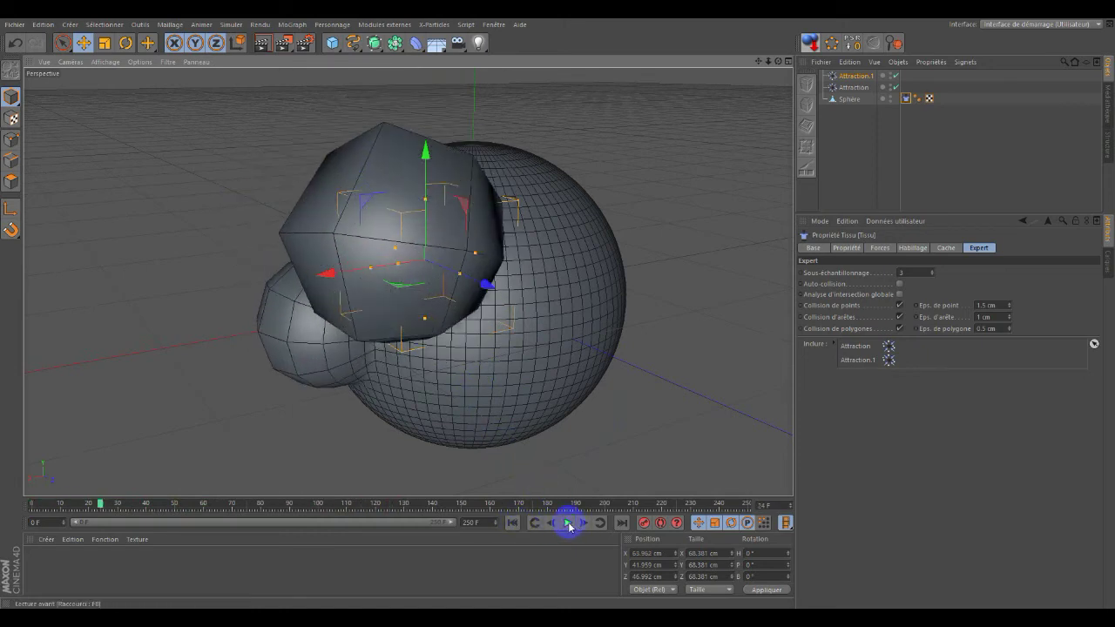
pyautogui.click(533, 523)
pyautogui.click(859, 77)
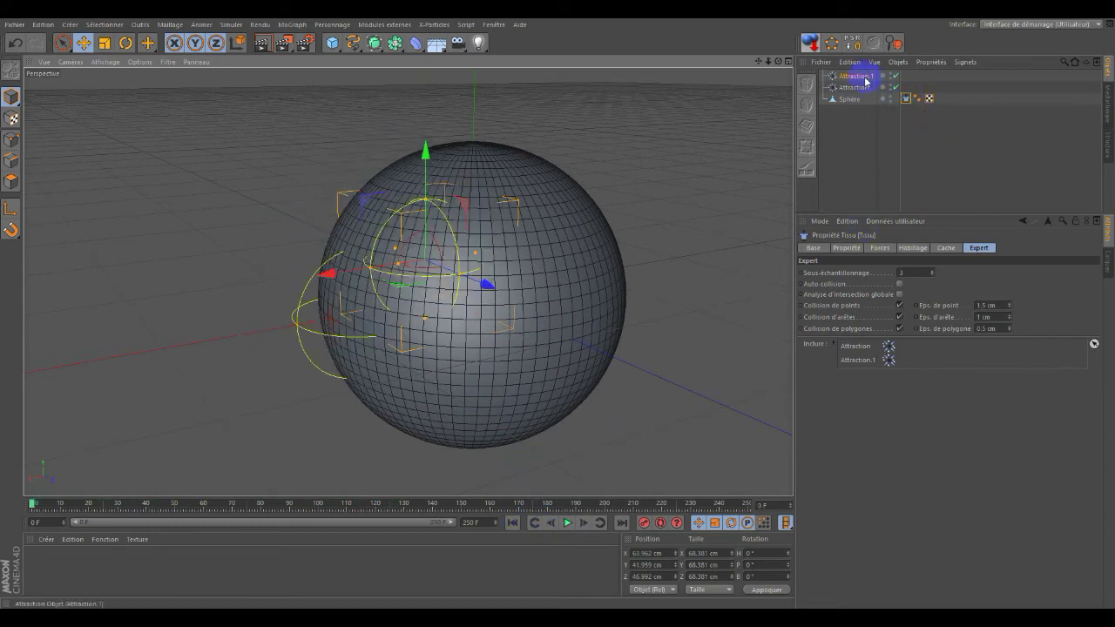
# Step: Show Attraction.1's Objet settings with intensity -50 and replay the cloth from a side angle
pyautogui.click(899, 336)
pyautogui.click(894, 249)
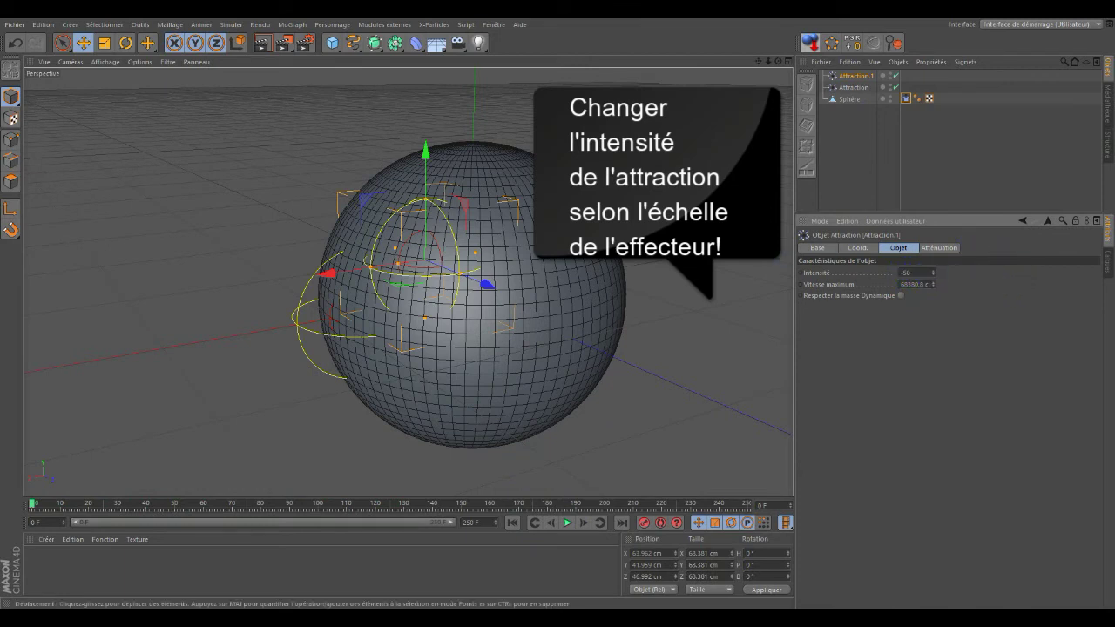
pyautogui.click(566, 522)
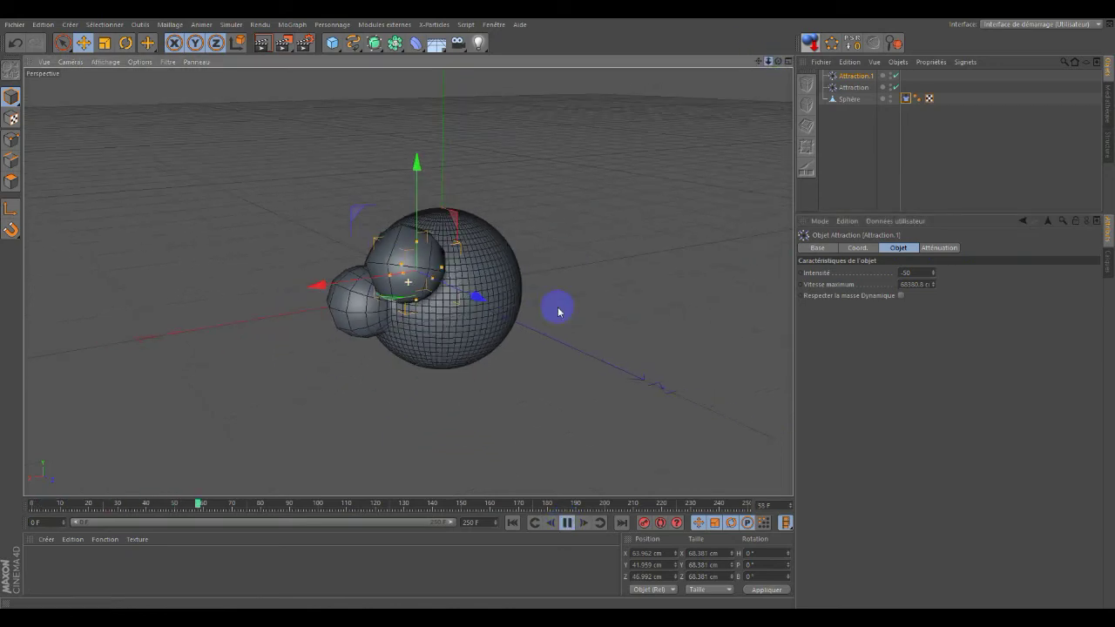
pyautogui.moveTo(779, 61)
pyautogui.mouseDown()
pyautogui.moveTo(407, 281)
pyautogui.moveTo(775, 63)
pyautogui.mouseUp()
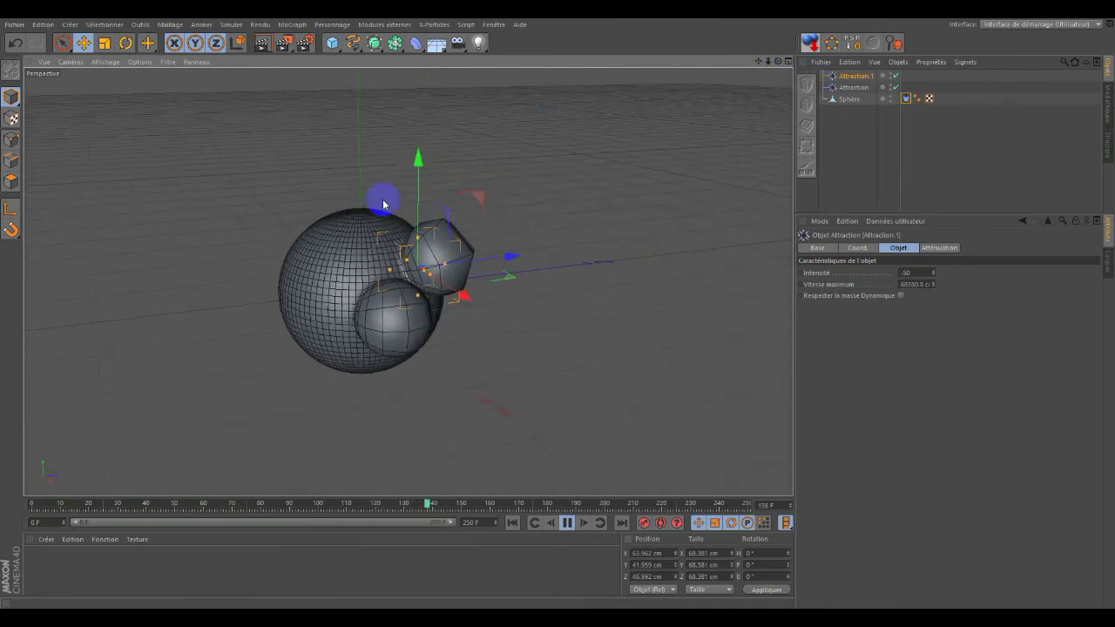
# Step: Rewind to frame 0 and duplicate Attraction as Attraction.2, moved to Z -56.246 cm
pyautogui.click(567, 523)
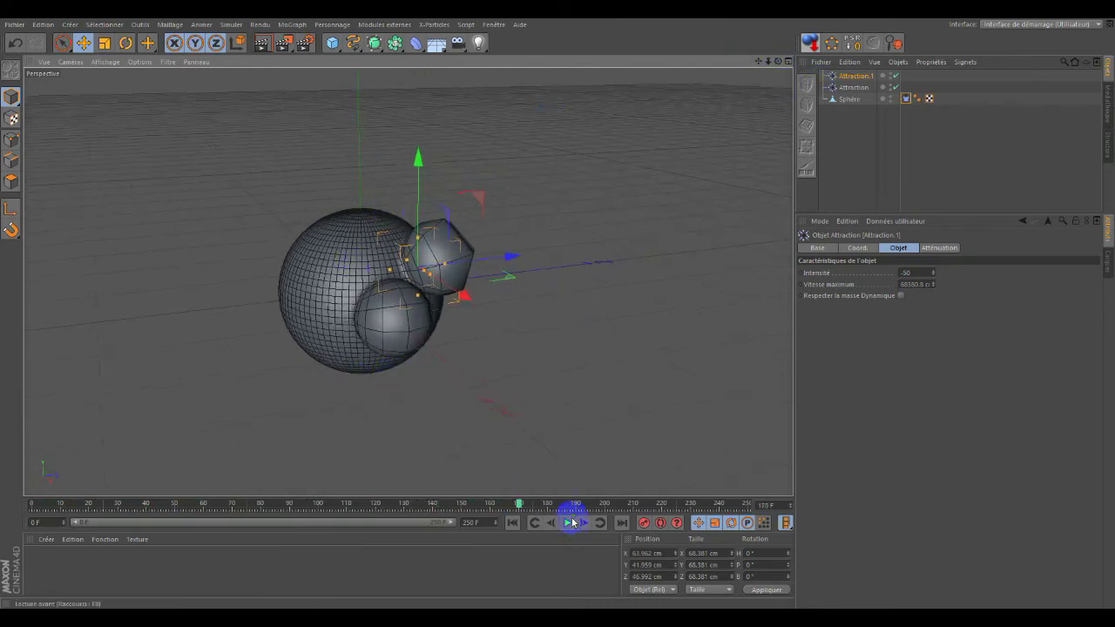
pyautogui.click(512, 523)
pyautogui.moveTo(868, 80); pyautogui.dragTo(870, 78)
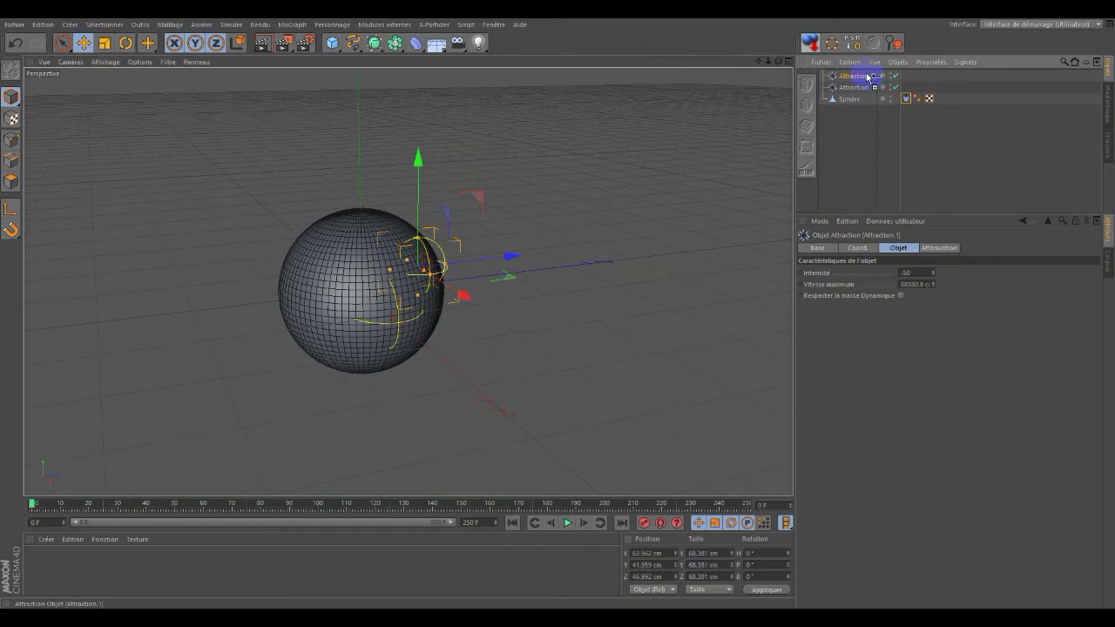
pyautogui.keyDown('ctrl'); pyautogui.moveTo(507, 257); pyautogui.dragTo(438, 268); pyautogui.keyUp('ctrl')
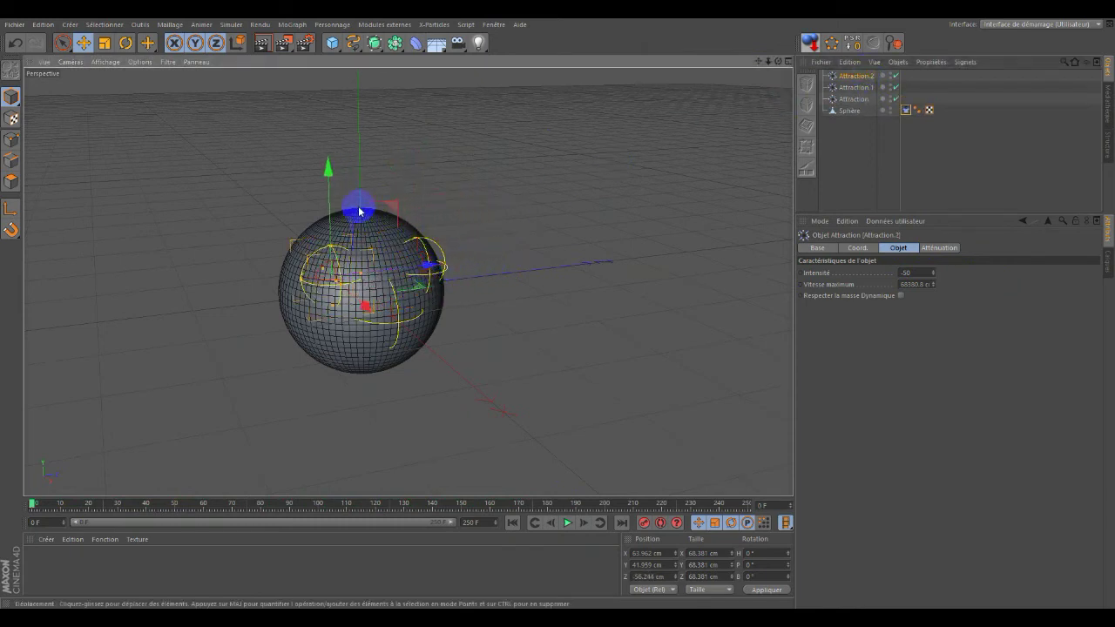
# Step: Place Attraction.2 in the sphere's lower half, add it to the Tissu Inclure list, and replay
pyautogui.moveTo(334, 175); pyautogui.dragTo(333, 240)
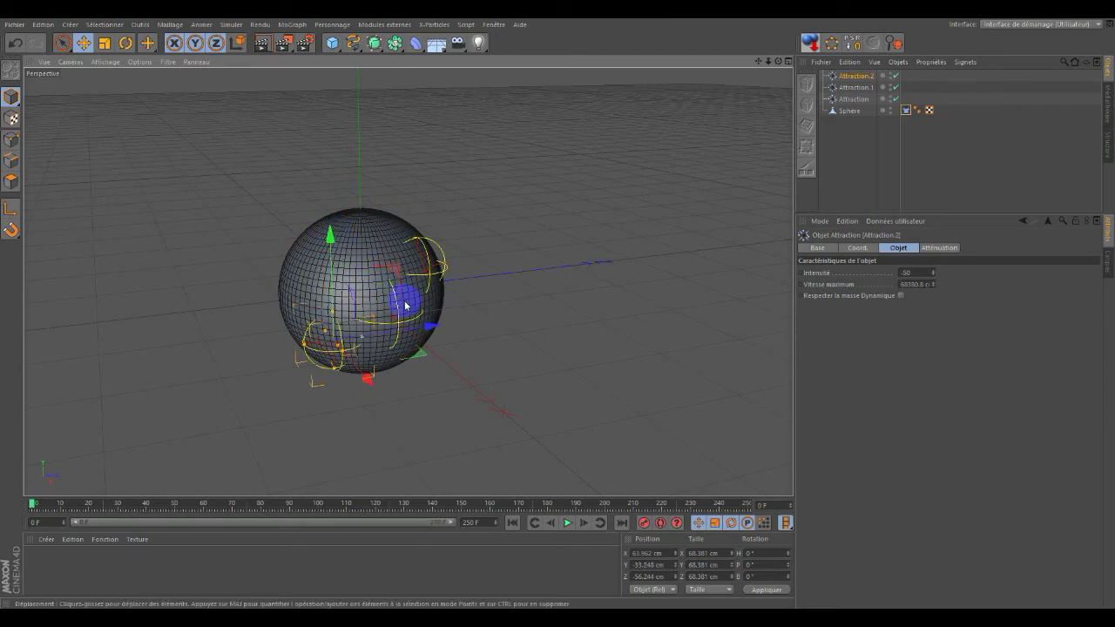
pyautogui.moveTo(431, 331); pyautogui.dragTo(445, 327)
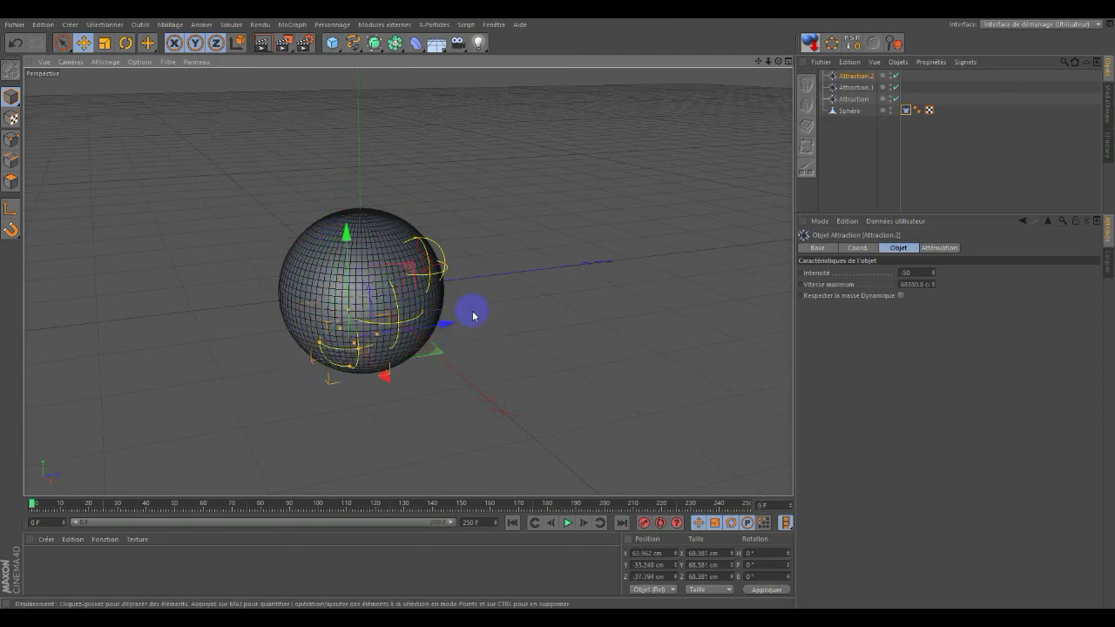
pyautogui.click(907, 111)
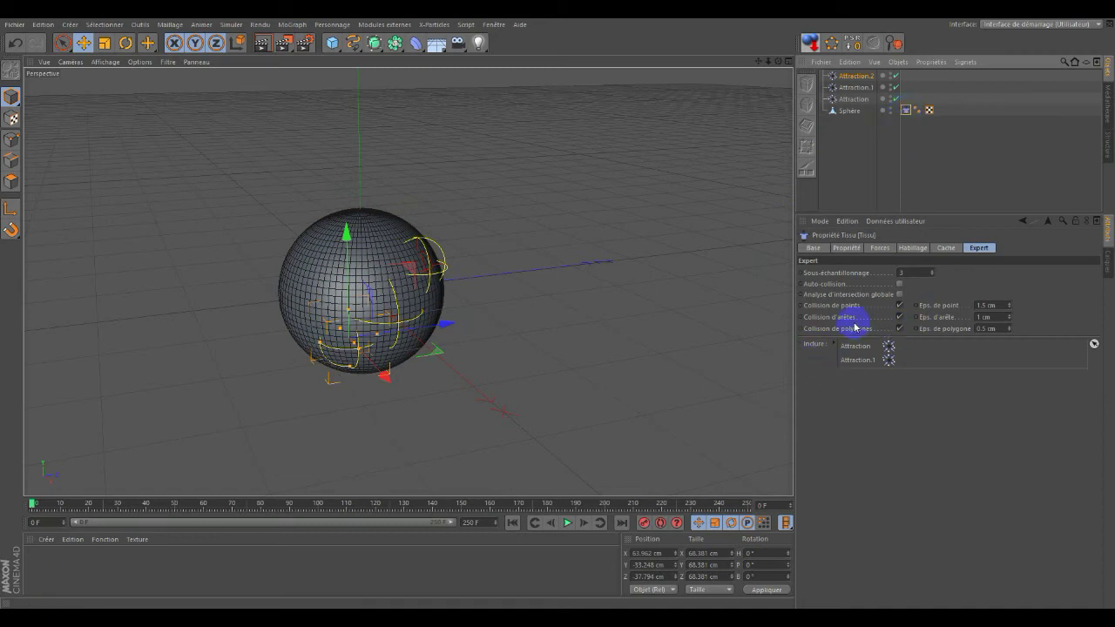
pyautogui.moveTo(867, 81); pyautogui.dragTo(884, 287)
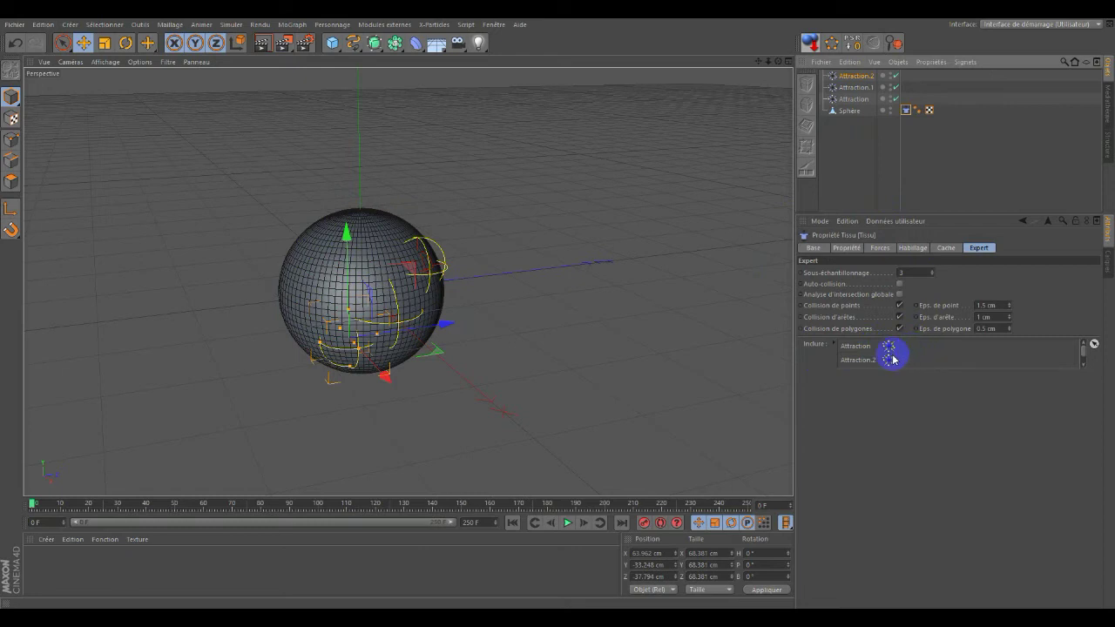
pyautogui.click(567, 523)
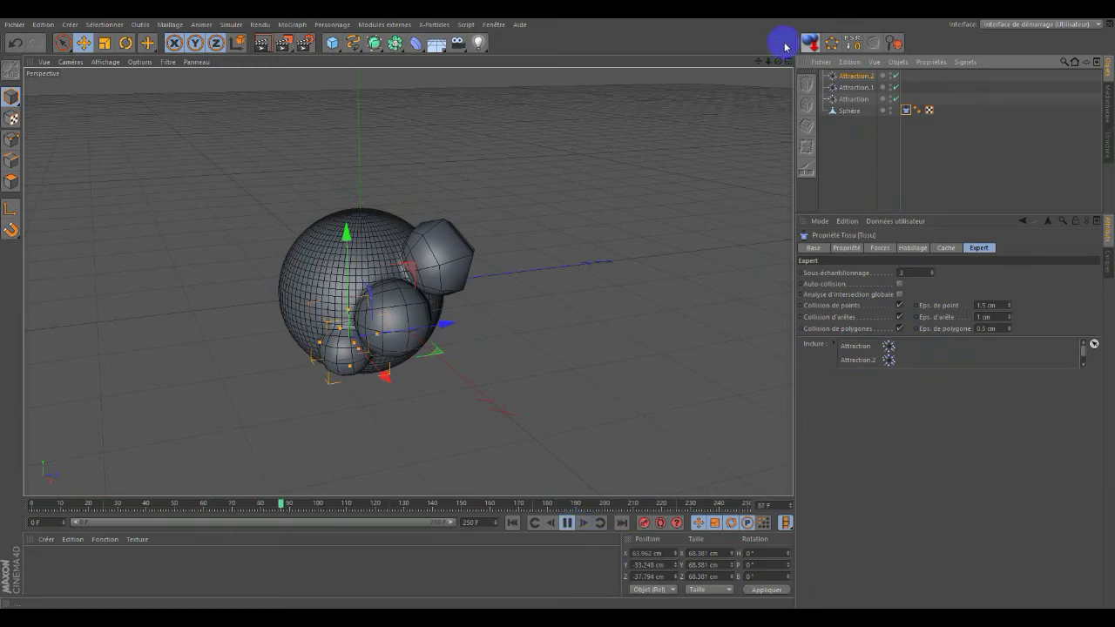
pyautogui.moveTo(780, 65); pyautogui.dragTo(562, 310)
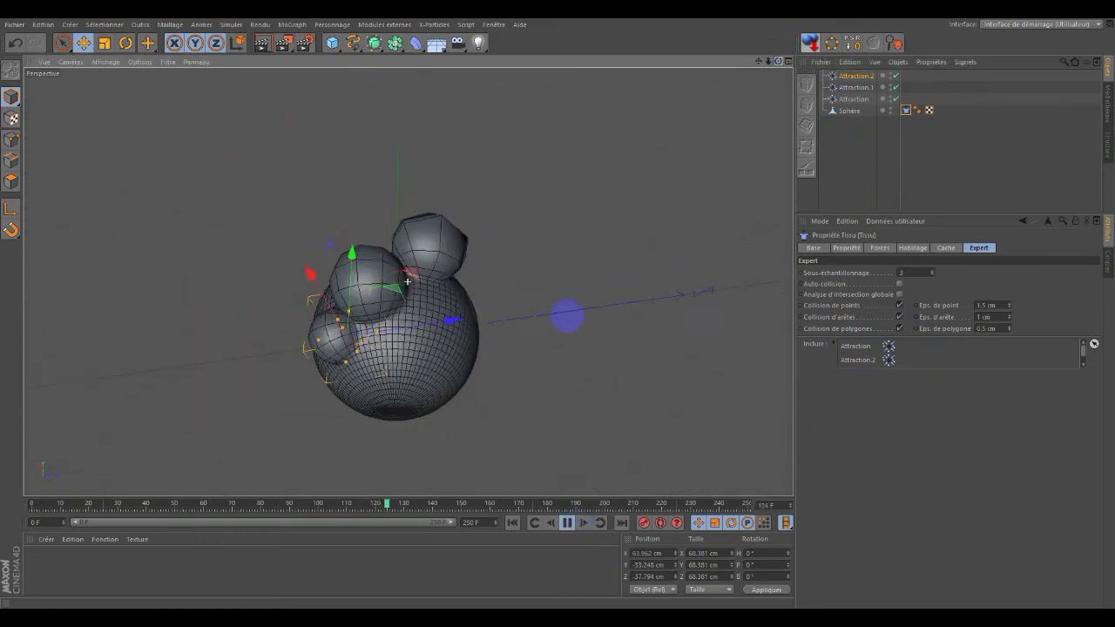
pyautogui.moveTo(562, 309); pyautogui.dragTo(560, 304)
pyautogui.click(649, 554)
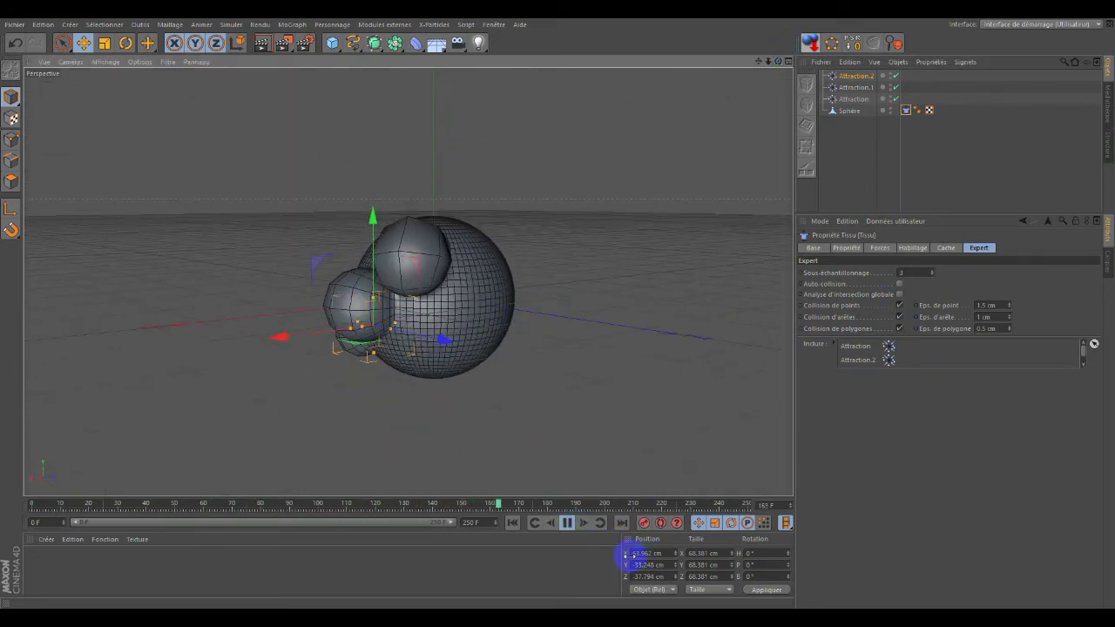
pyautogui.click(512, 523)
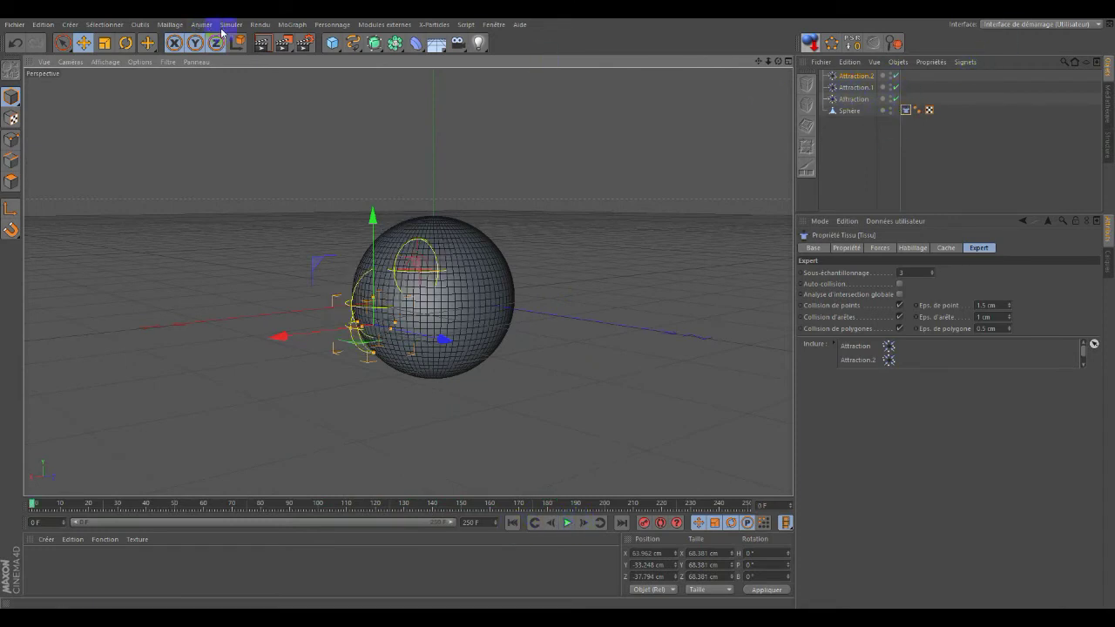
# Step: Add a Hyper NURBS object and nest the Sphère under it
pyautogui.moveTo(369, 45); pyautogui.dragTo(398, 57)
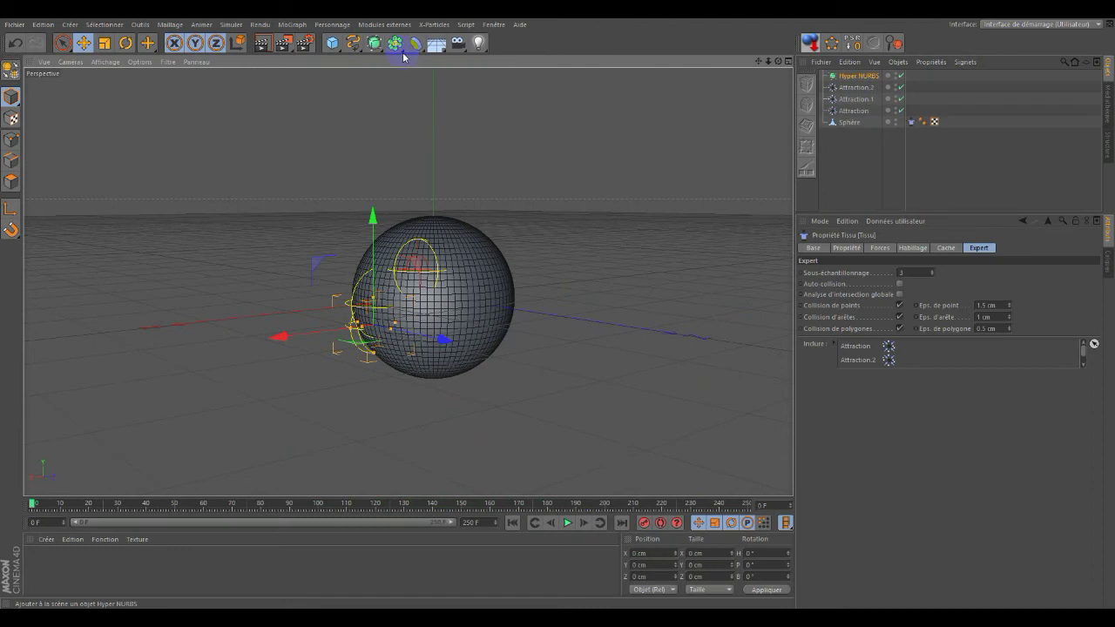
pyautogui.moveTo(857, 125); pyautogui.dragTo(867, 76)
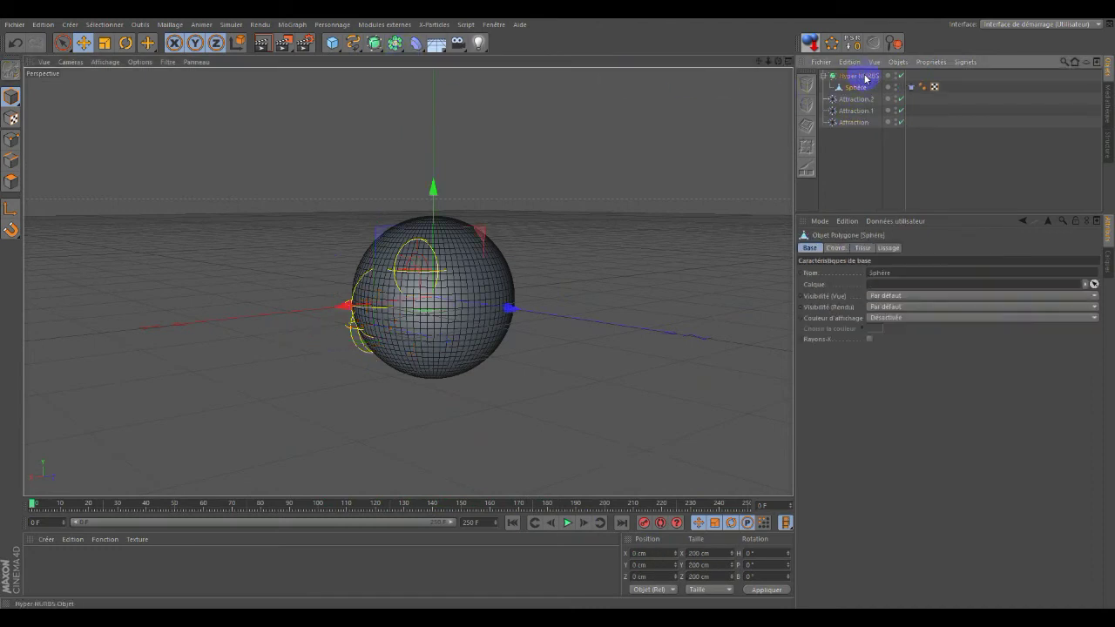
pyautogui.click(842, 150)
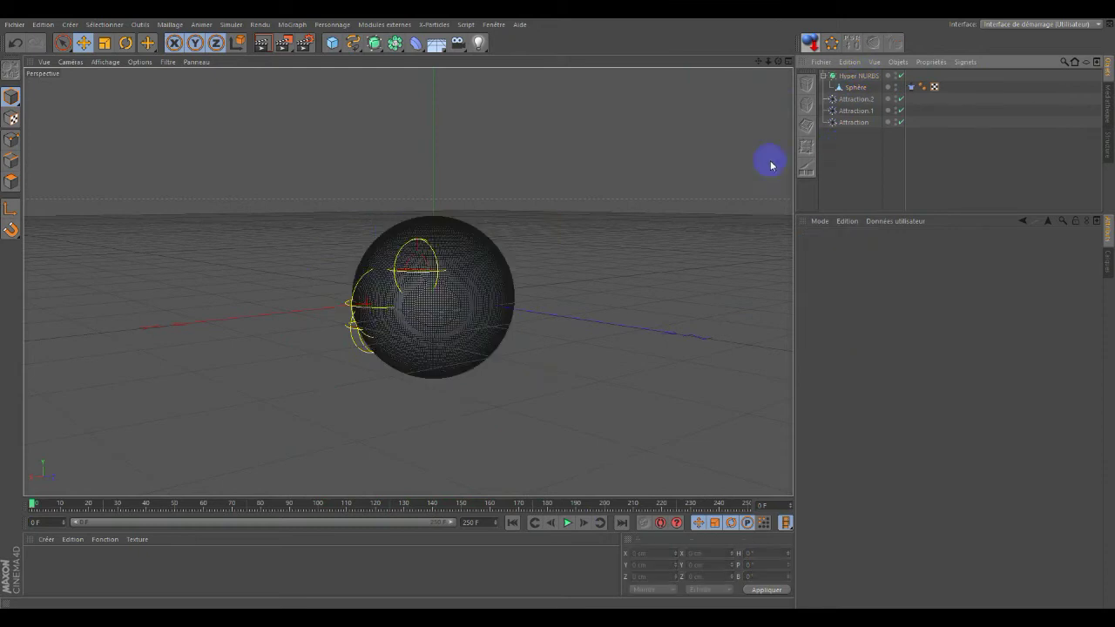
# Step: Replay the smoothed three-bulge cloth simulation while orbiting, then stop and rewind to frame 0
pyautogui.click(568, 525)
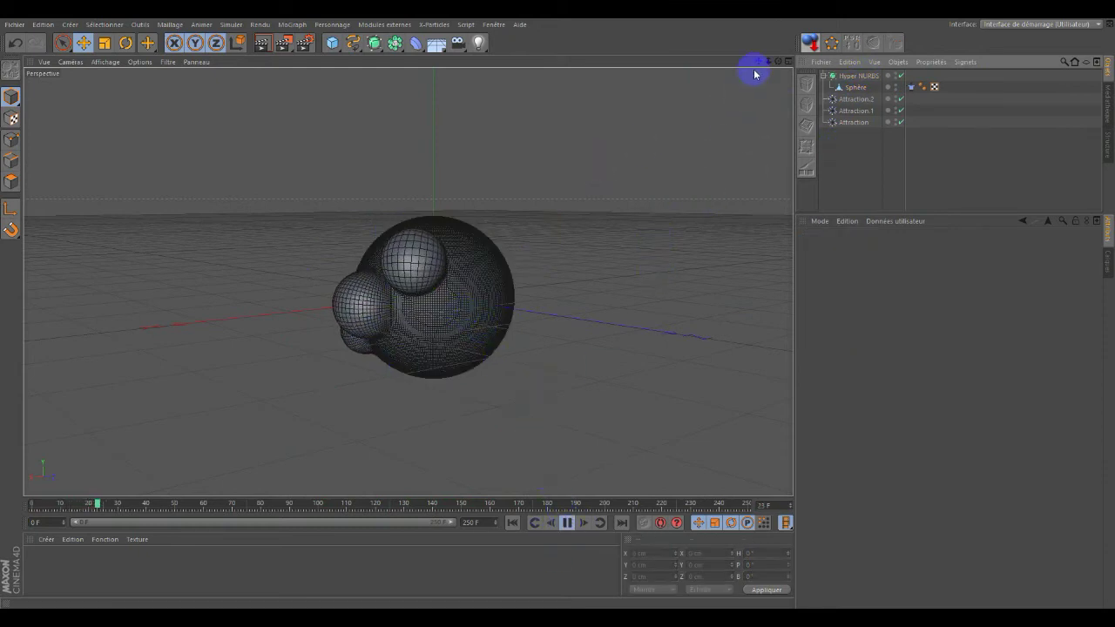
pyautogui.moveTo(778, 61); pyautogui.dragTo(575, 298)
pyautogui.moveTo(407, 282); pyautogui.dragTo(407, 282)
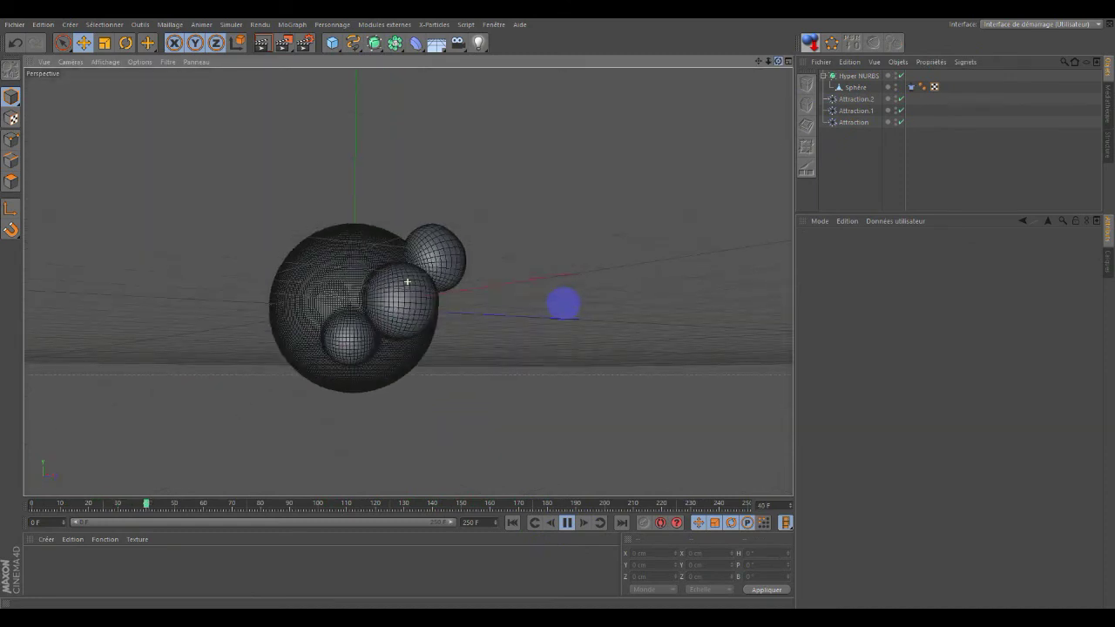
pyautogui.moveTo(557, 306); pyautogui.dragTo(747, 186)
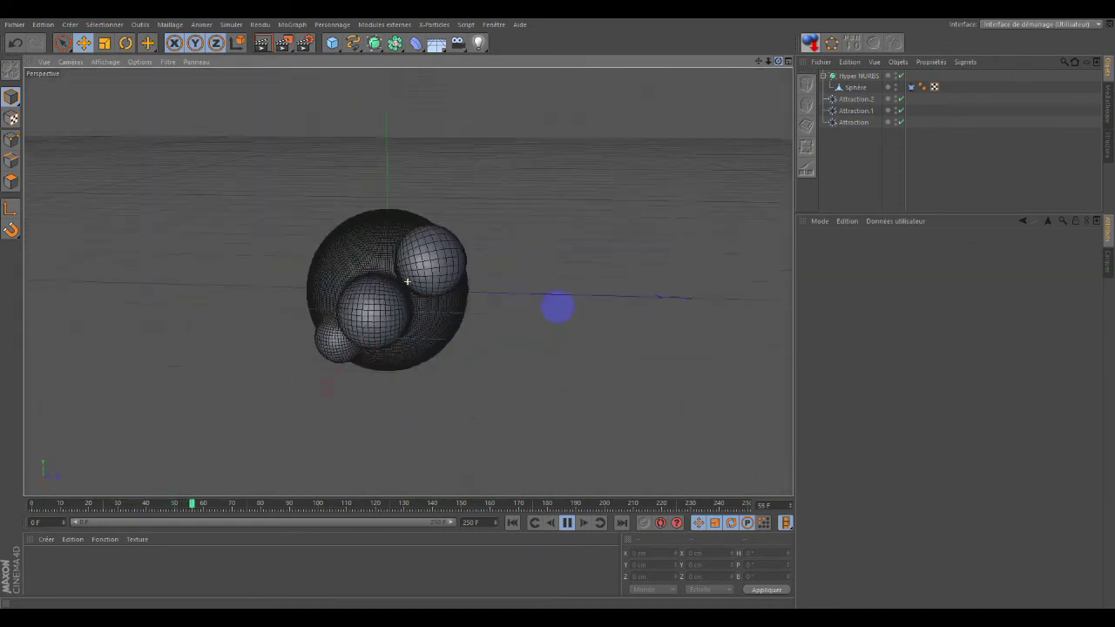
pyautogui.click(569, 523)
pyautogui.click(513, 523)
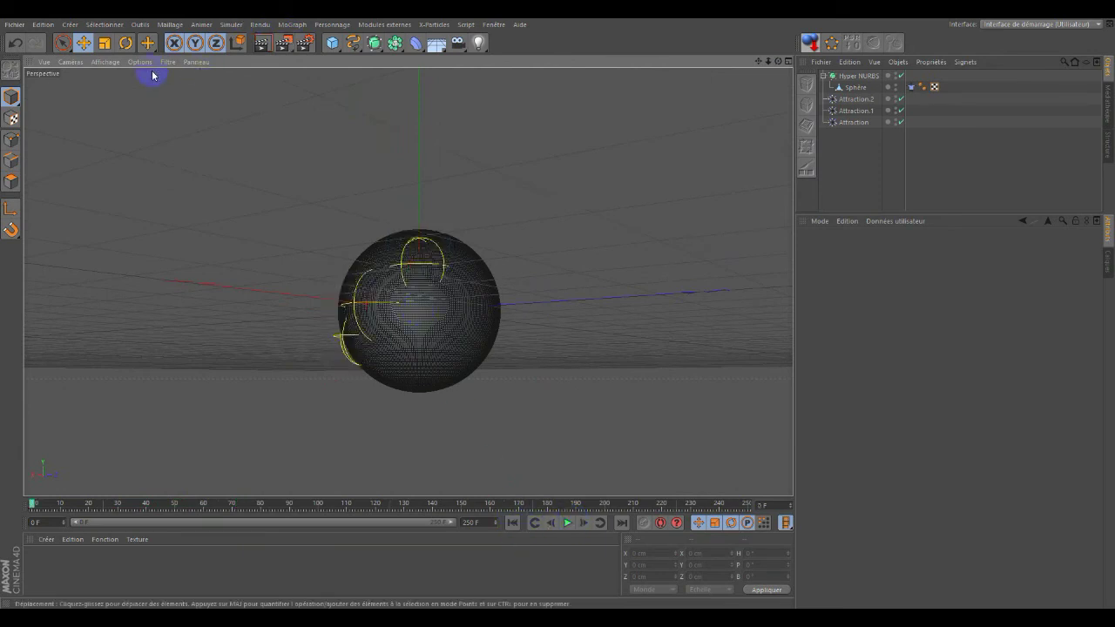
# Step: Switch the viewport to Gouraud Shading, preview the smoothed bulges from a tilted angle, and rewind
pyautogui.click(106, 63)
pyautogui.click(127, 80)
pyautogui.moveTo(785, 78); pyautogui.dragTo(558, 308)
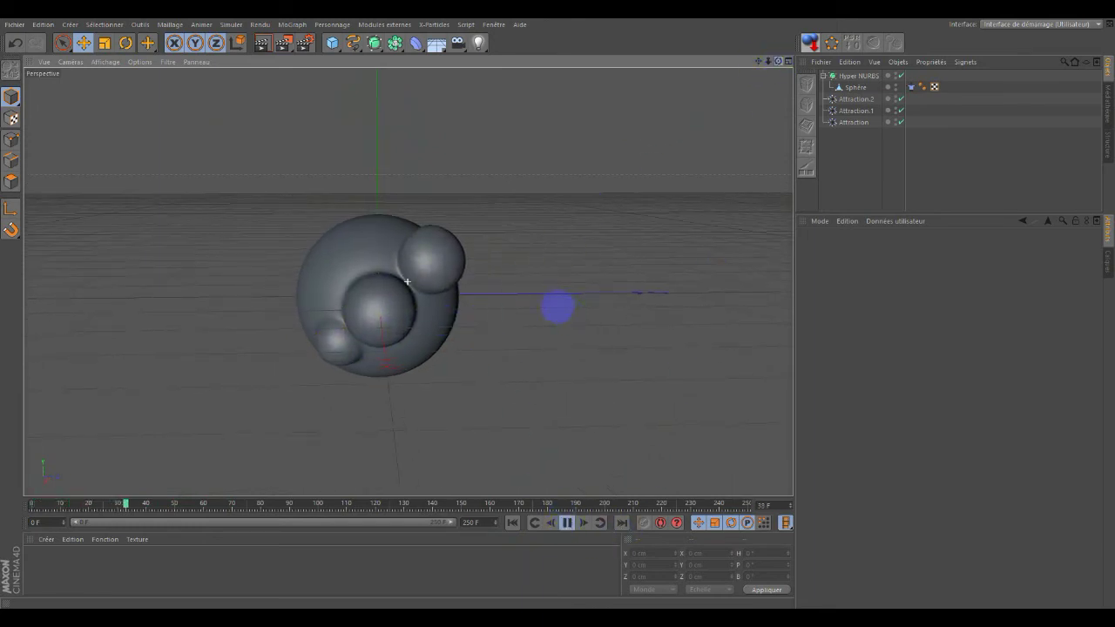
pyautogui.keyDown('alt'); pyautogui.moveTo(375, 288); pyautogui.dragTo(407, 282); pyautogui.keyUp('alt')
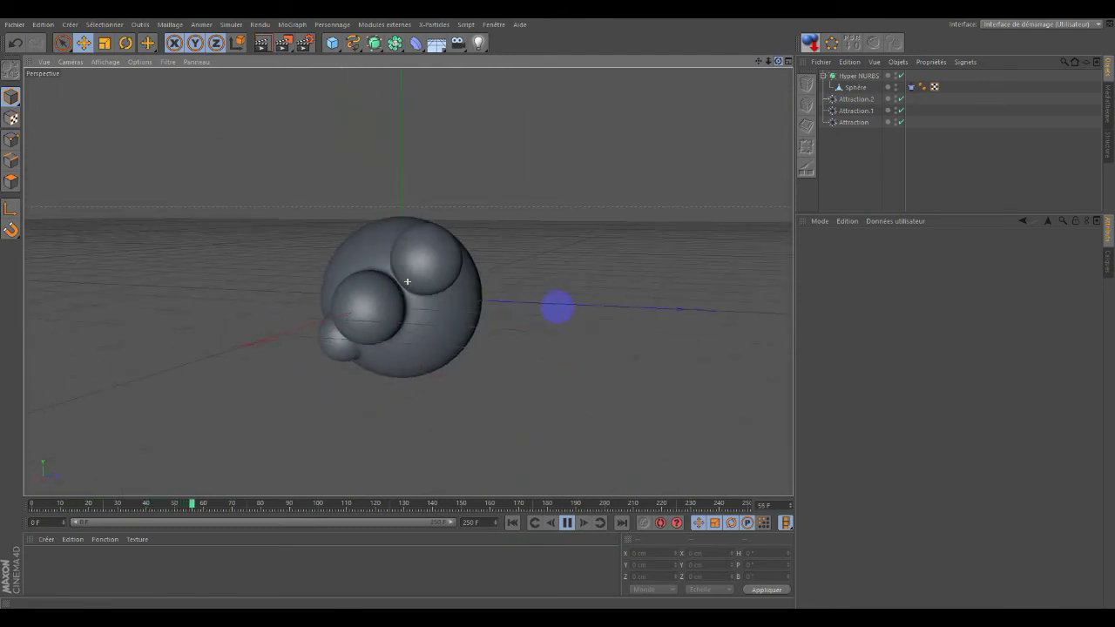
pyautogui.click(520, 525)
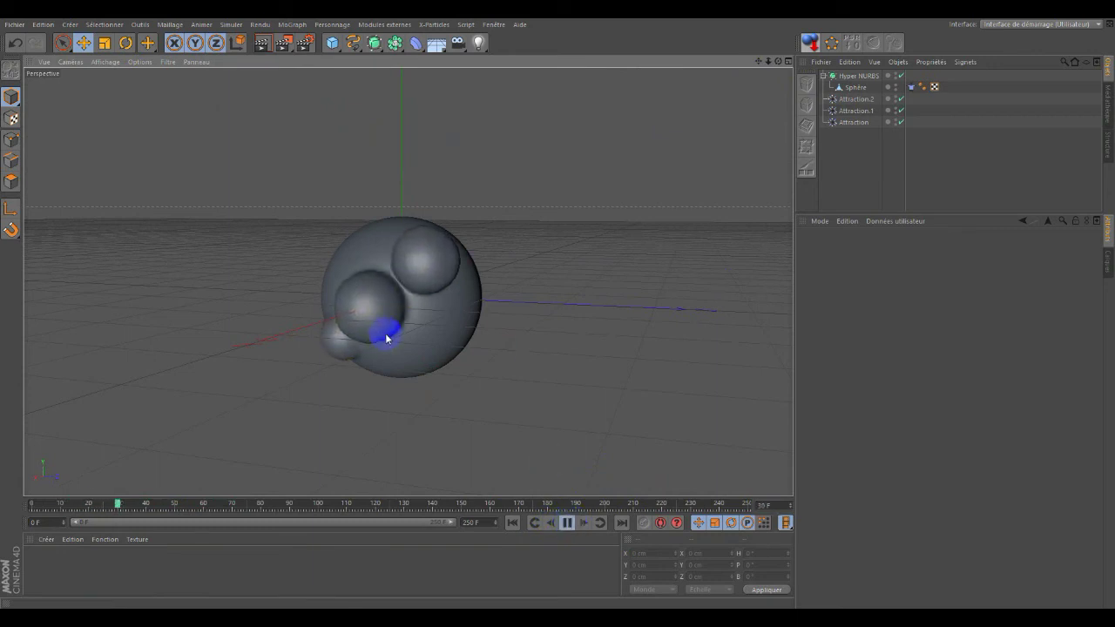
pyautogui.click(569, 526)
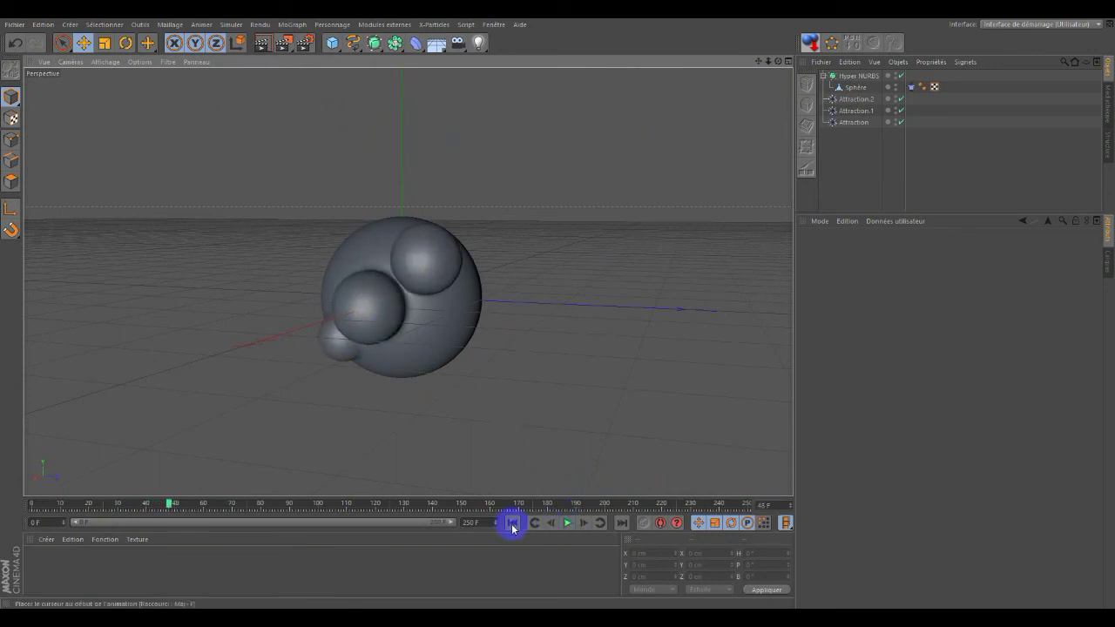
pyautogui.click(858, 123)
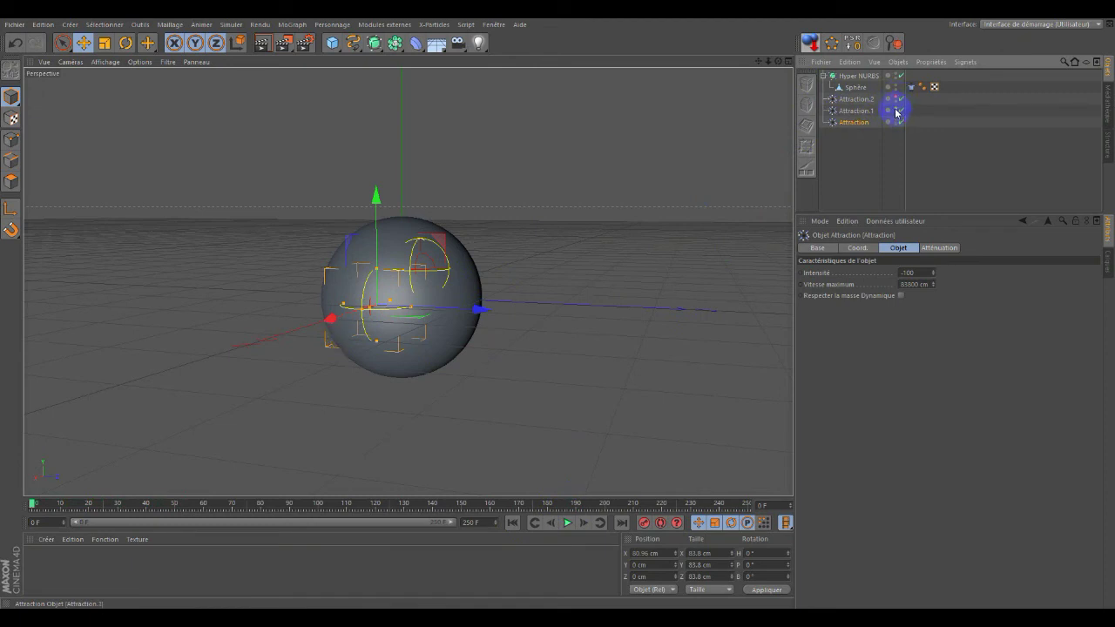
# Step: Set the Attraction effector's falloff Forme to Infinie and watch the whole sphere swell
pyautogui.click(459, 265)
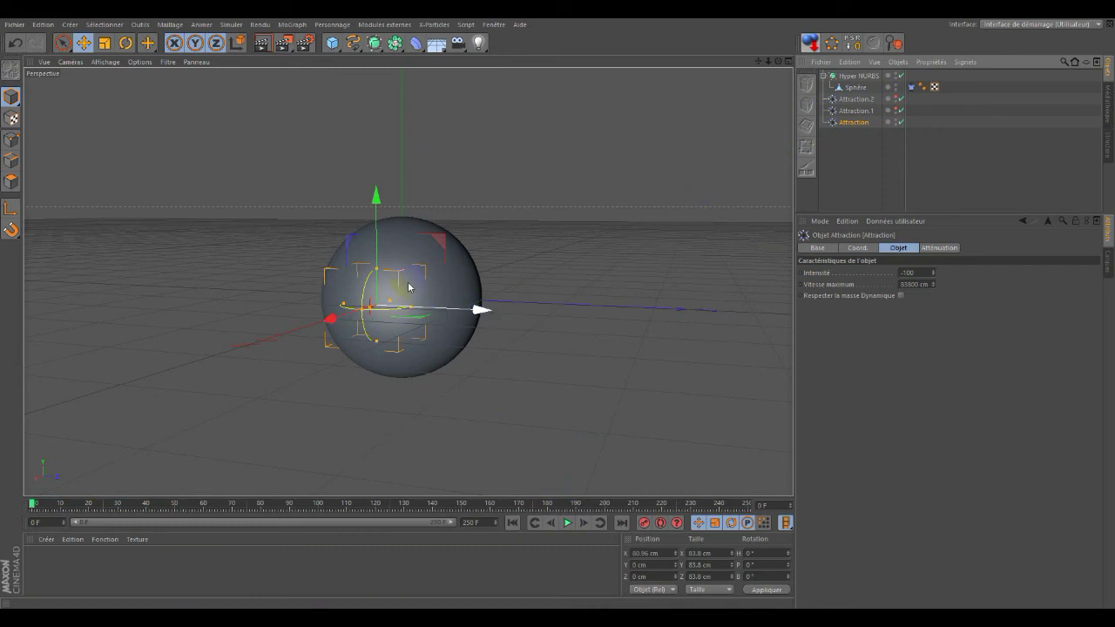
pyautogui.click(937, 248)
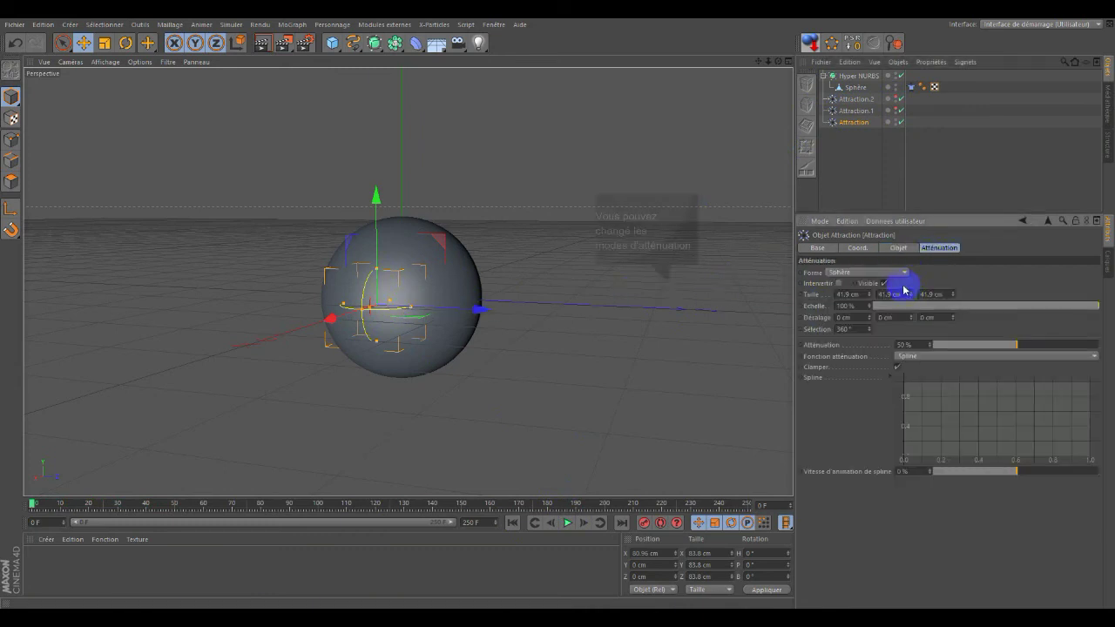
pyautogui.click(567, 523)
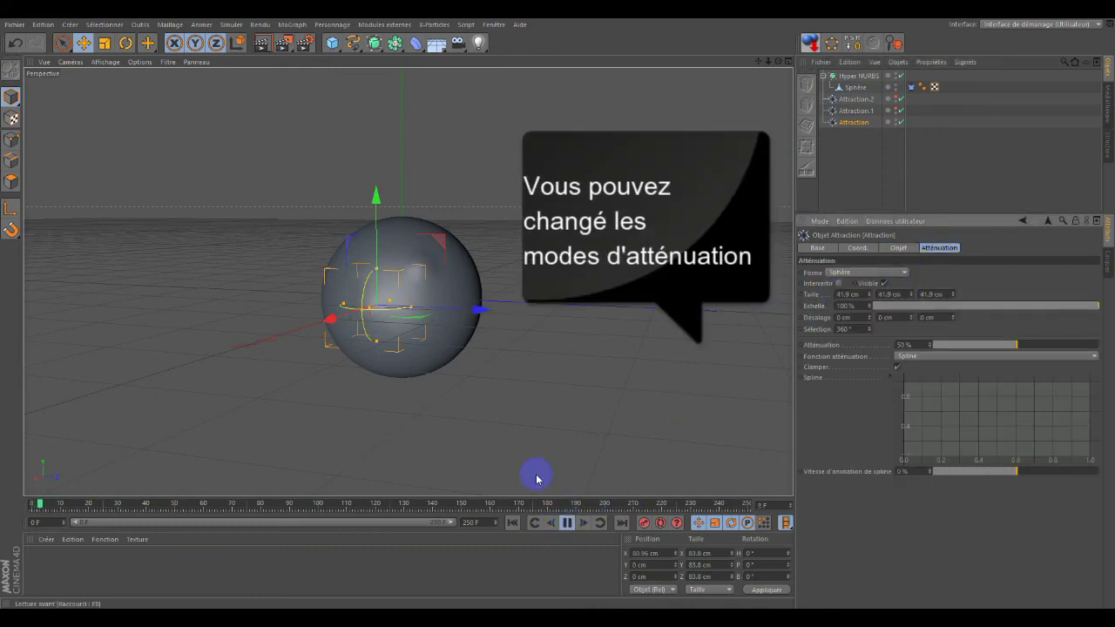
pyautogui.click(885, 275)
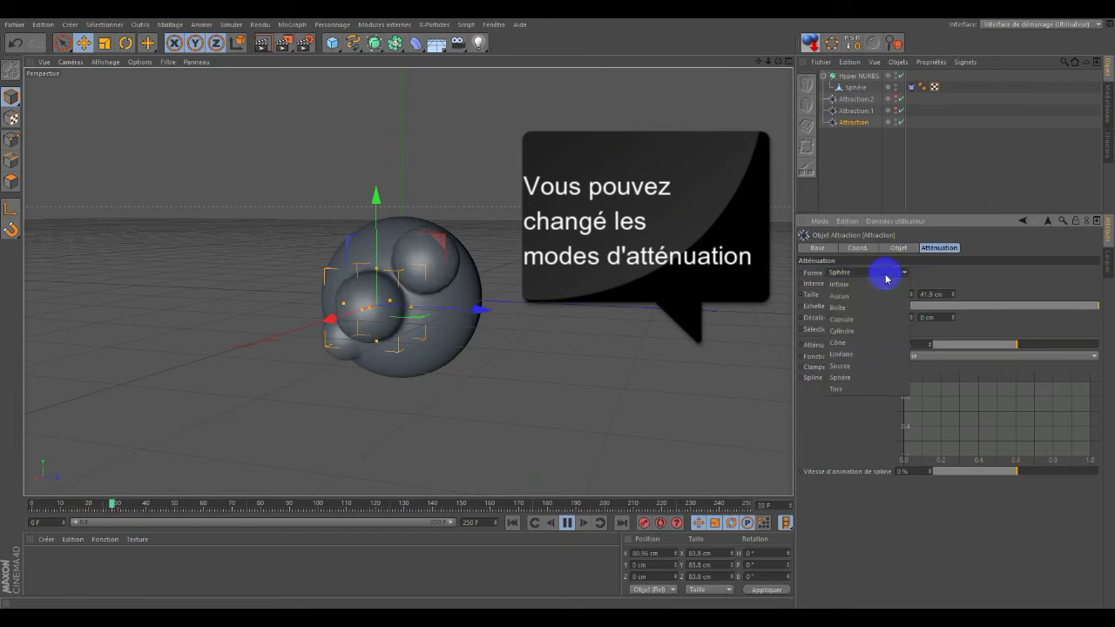
pyautogui.click(840, 286)
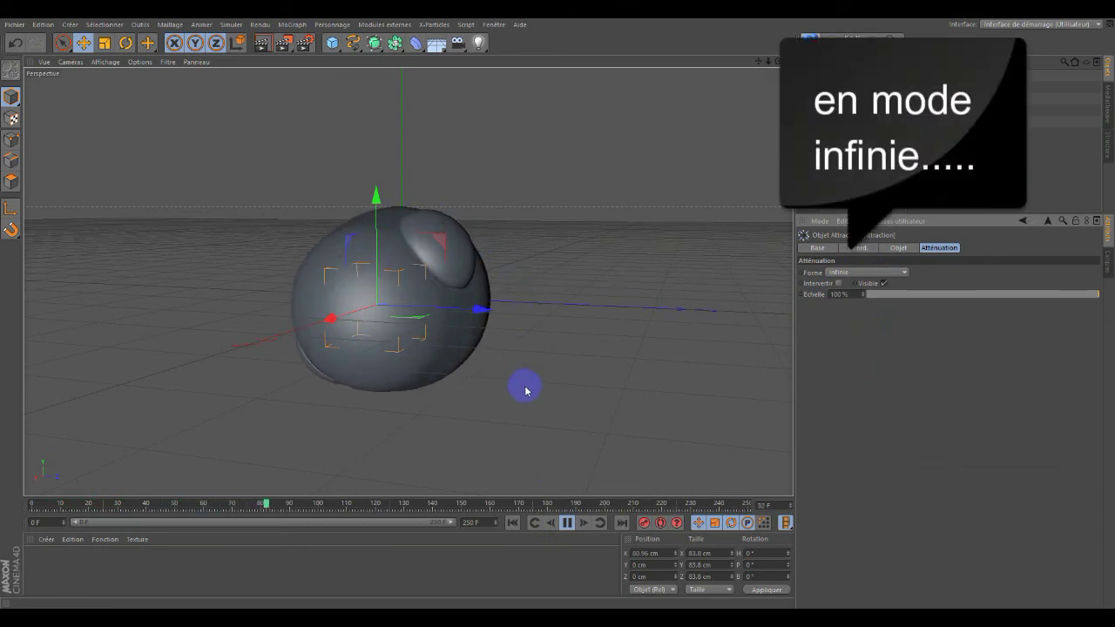
pyautogui.moveTo(774, 63); pyautogui.dragTo(557, 307)
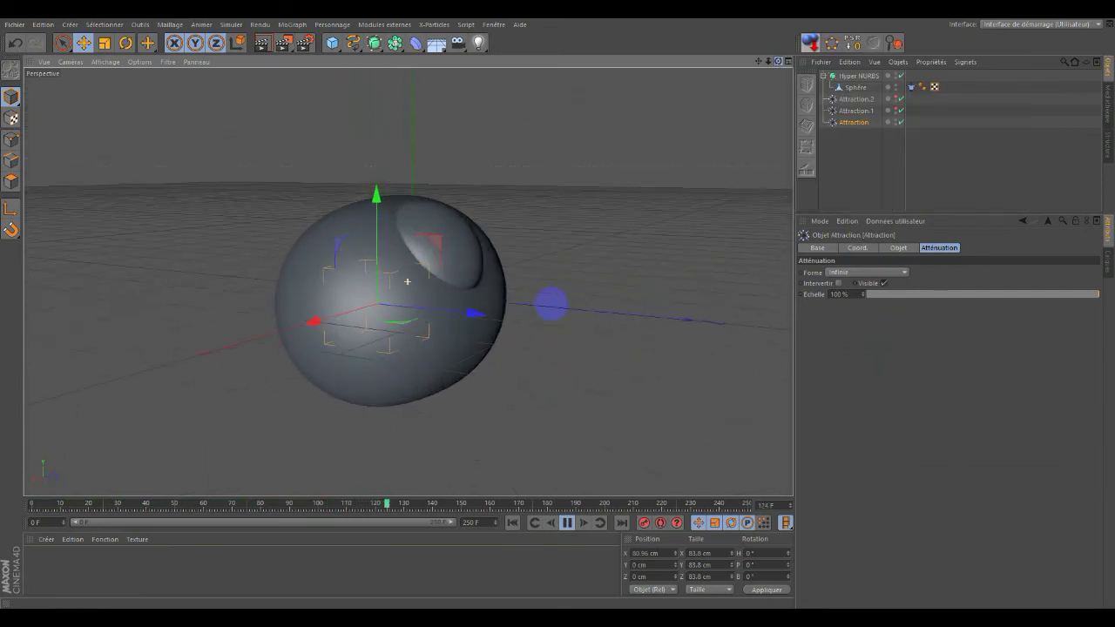
# Step: Change Attraction's falloff Forme to Boîte, preview the localized bubbles, and return to frame 0
pyautogui.moveTo(557, 307); pyautogui.dragTo(560, 304)
pyautogui.click(874, 272)
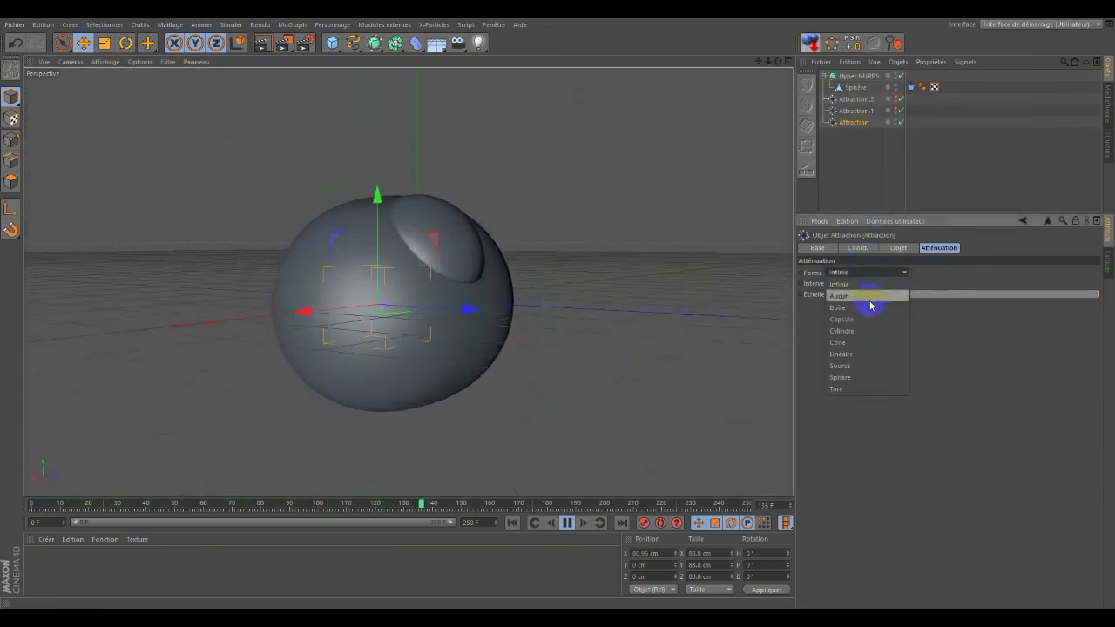
pyautogui.click(871, 304)
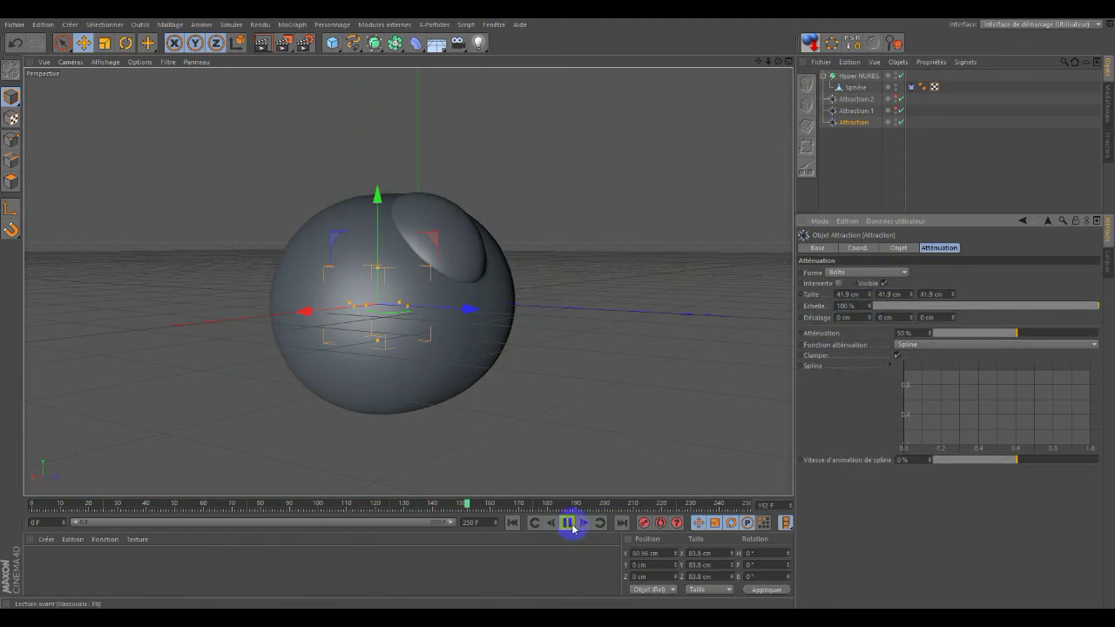
pyautogui.click(514, 524)
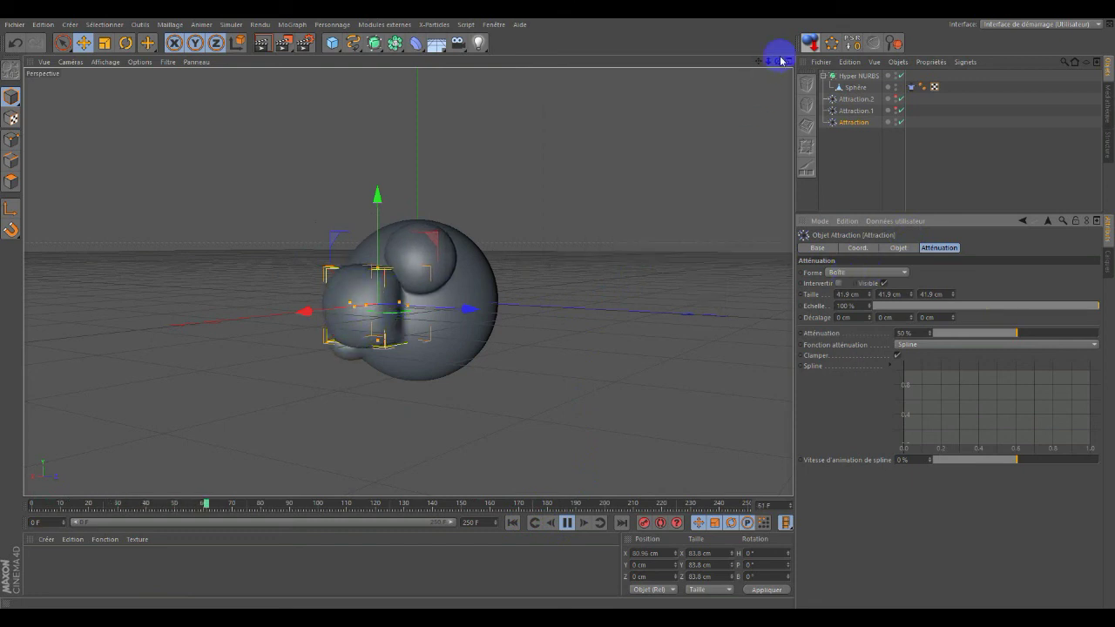
pyautogui.keyDown('alt'); pyautogui.moveTo(562, 305); pyautogui.dragTo(558, 307); pyautogui.keyUp('alt')
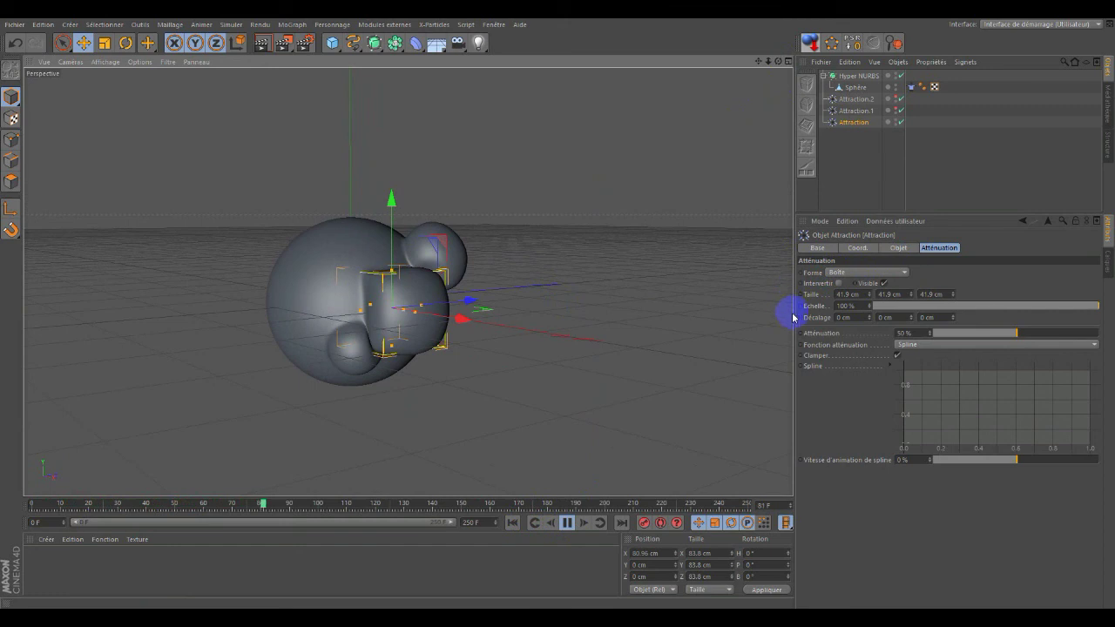
pyautogui.click(512, 523)
# Step: Set Attraction's falloff Forme back to Sphère and orbit to check the three round bubbles
pyautogui.click(872, 276)
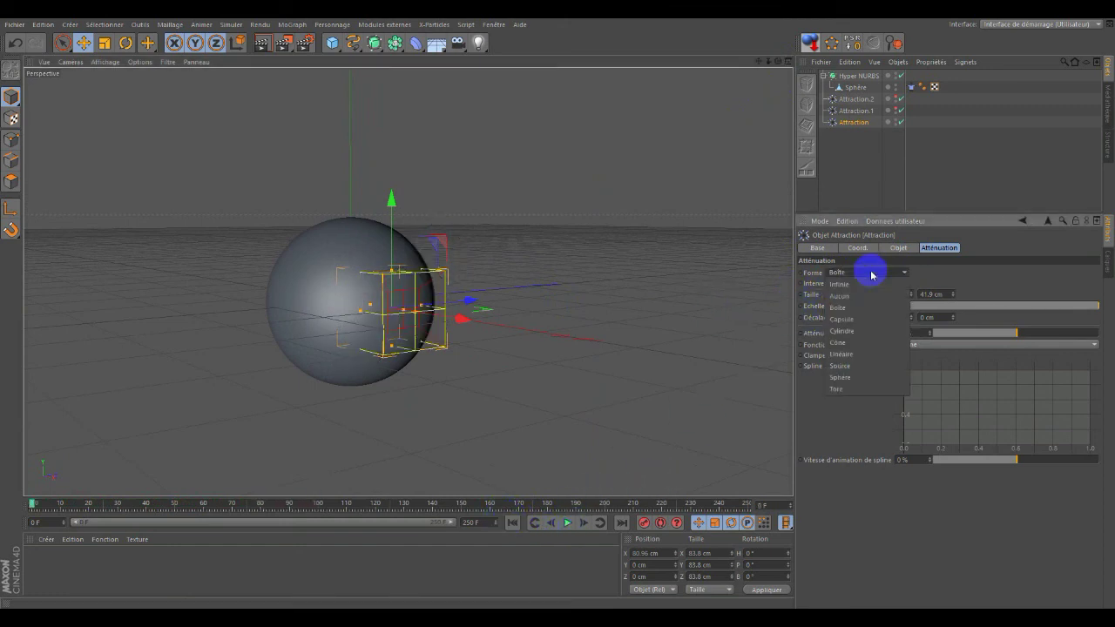
pyautogui.click(865, 378)
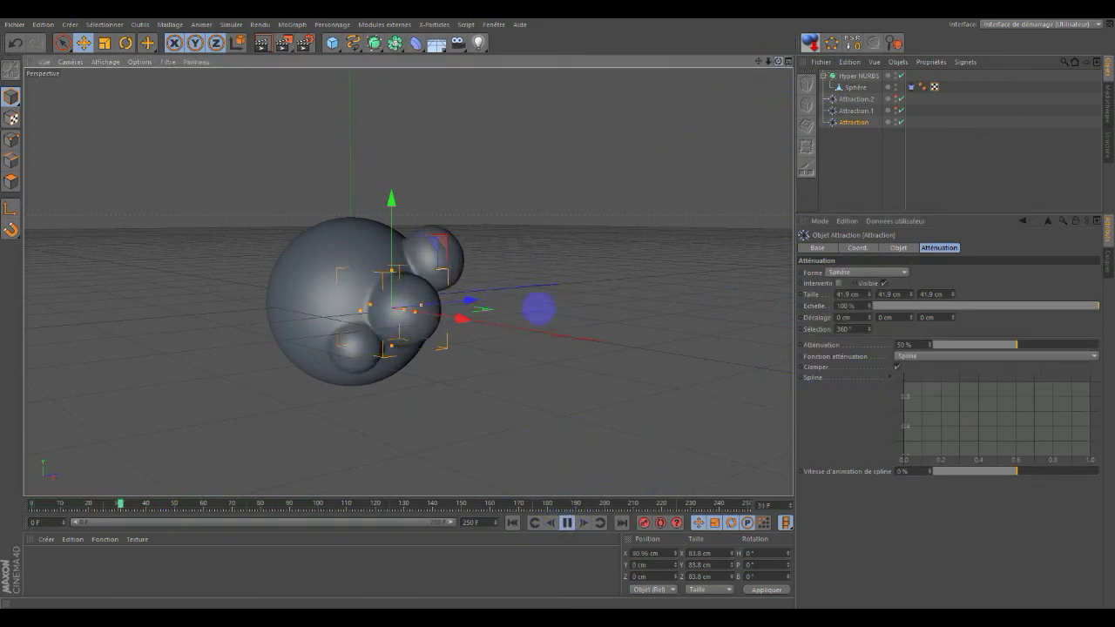
pyautogui.moveTo(768, 70); pyautogui.dragTo(714, 87)
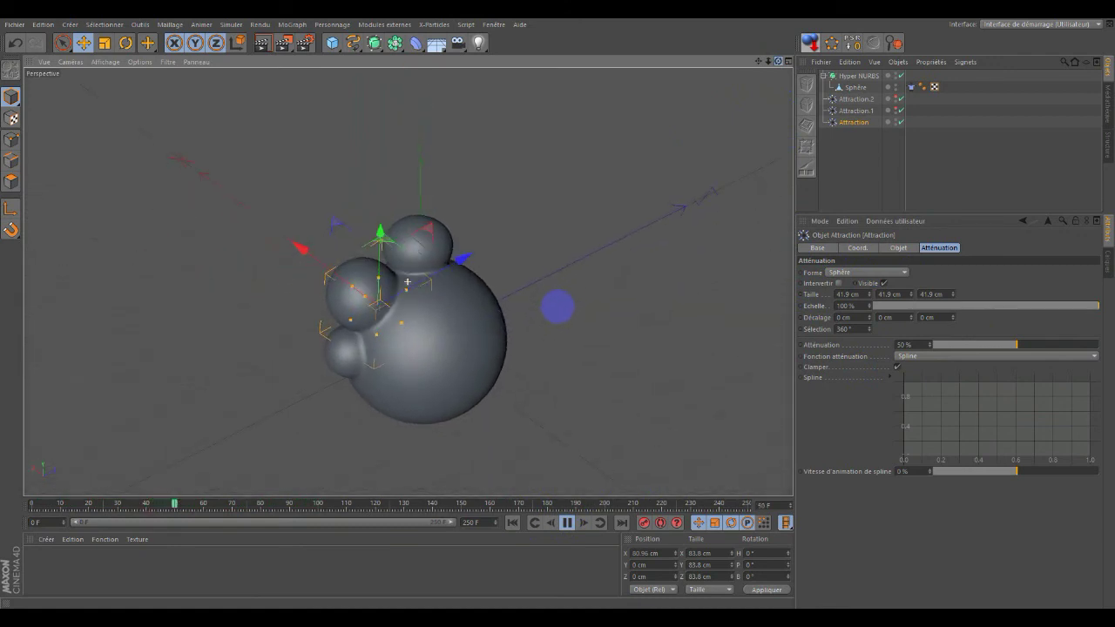
pyautogui.keyDown('alt'); pyautogui.moveTo(407, 281); pyautogui.dragTo(407, 282); pyautogui.keyUp('alt')
pyautogui.keyDown('alt'); pyautogui.moveTo(558, 306); pyautogui.dragTo(755, 139); pyautogui.keyUp('alt')
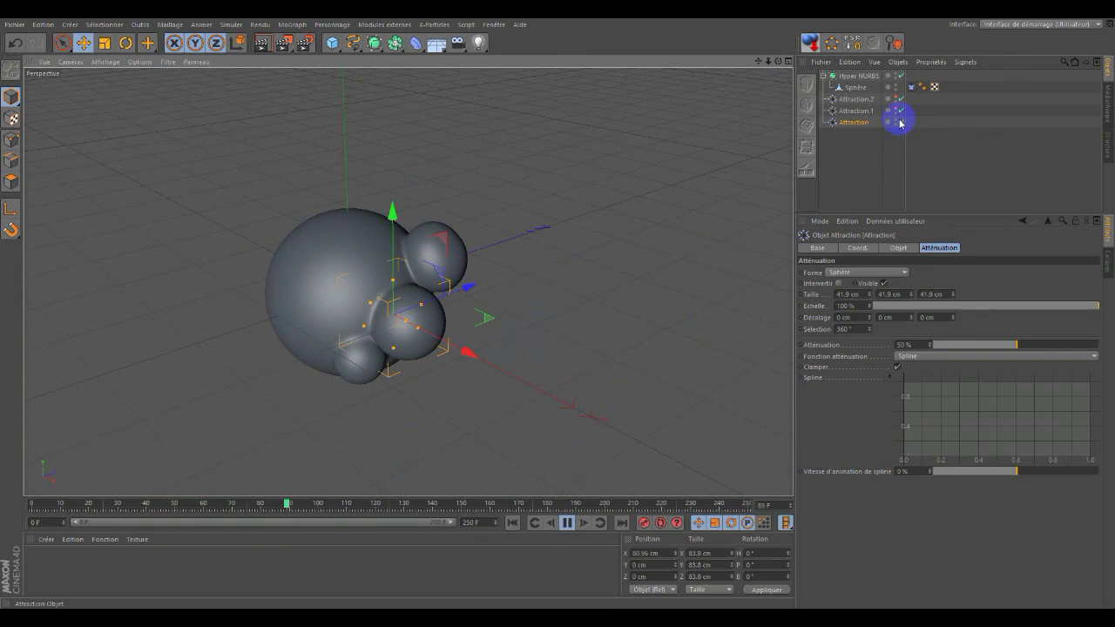
pyautogui.click(877, 155)
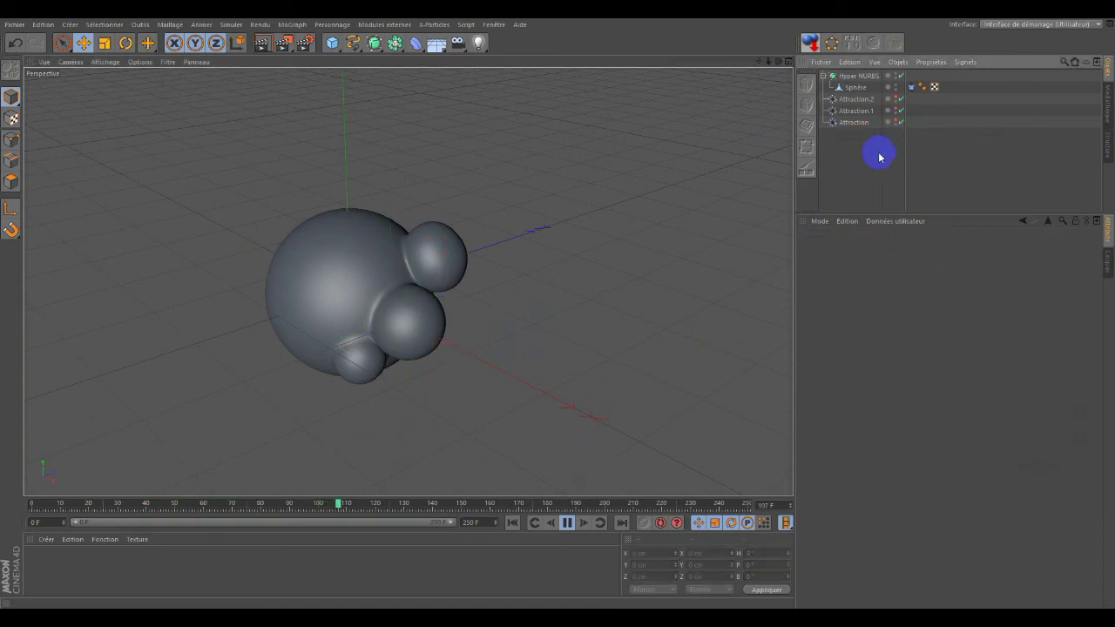
pyautogui.keyDown('alt'); pyautogui.moveTo(552, 306); pyautogui.dragTo(753, 289); pyautogui.keyUp('alt')
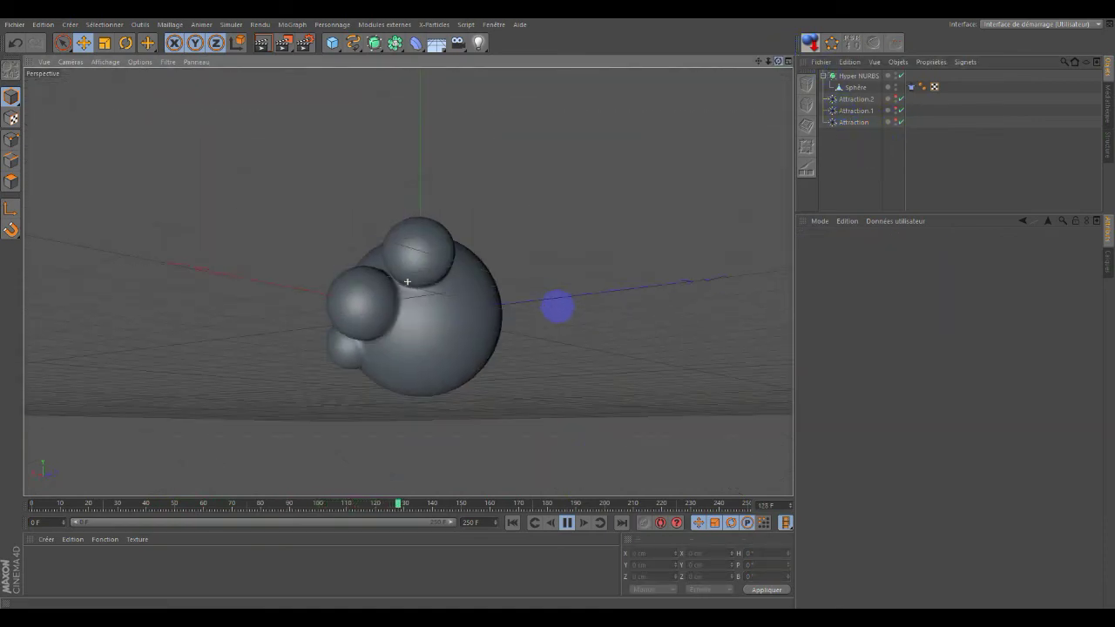
pyautogui.click(565, 524)
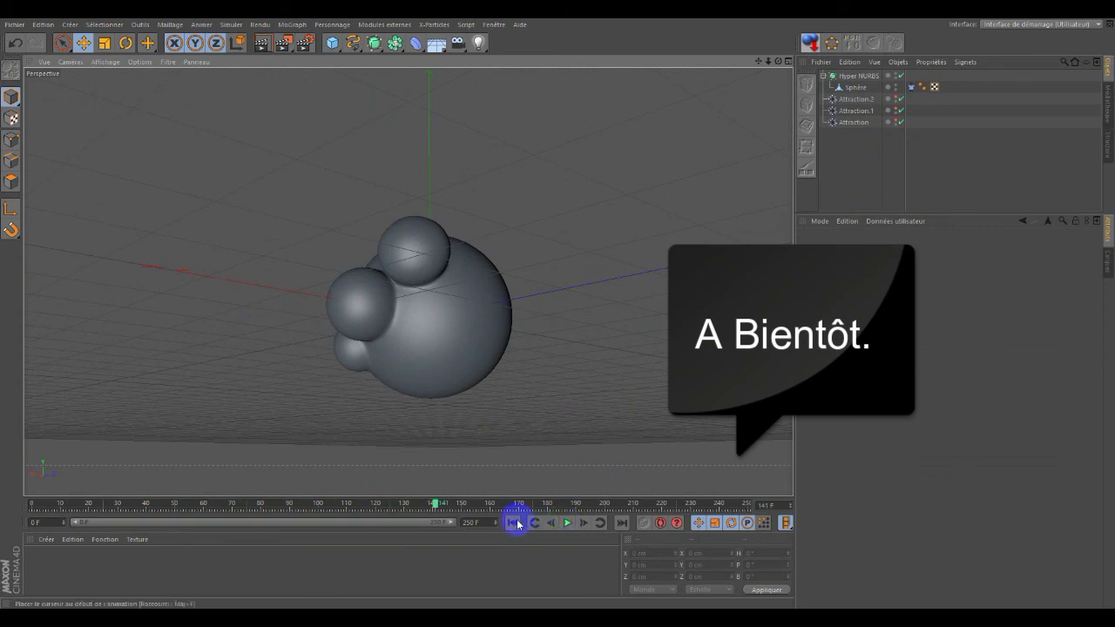
pyautogui.click(513, 523)
pyautogui.click(567, 523)
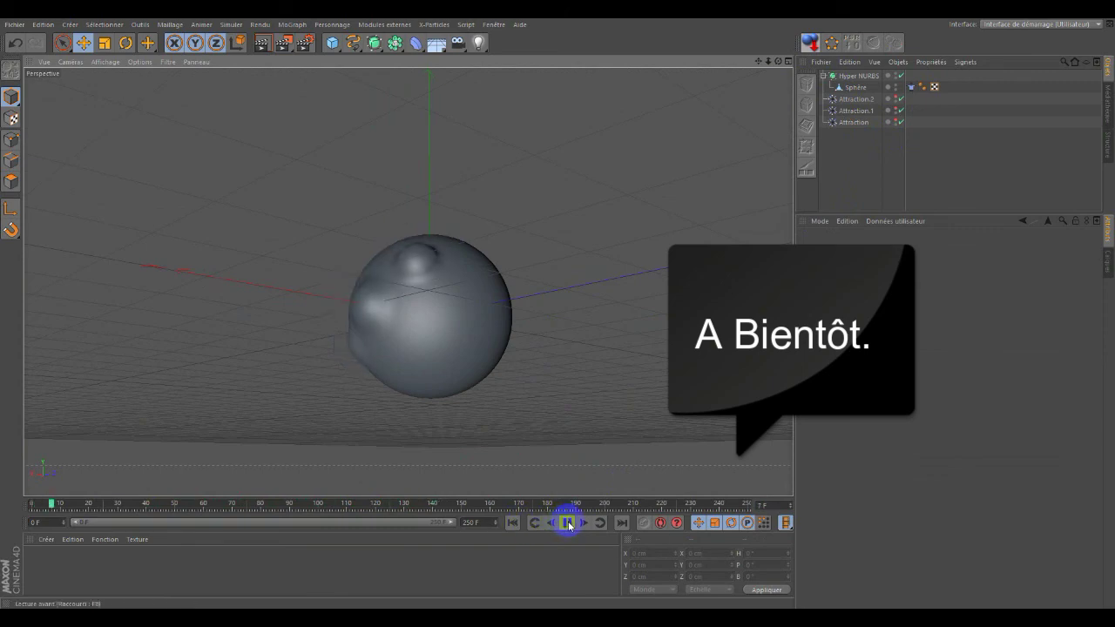